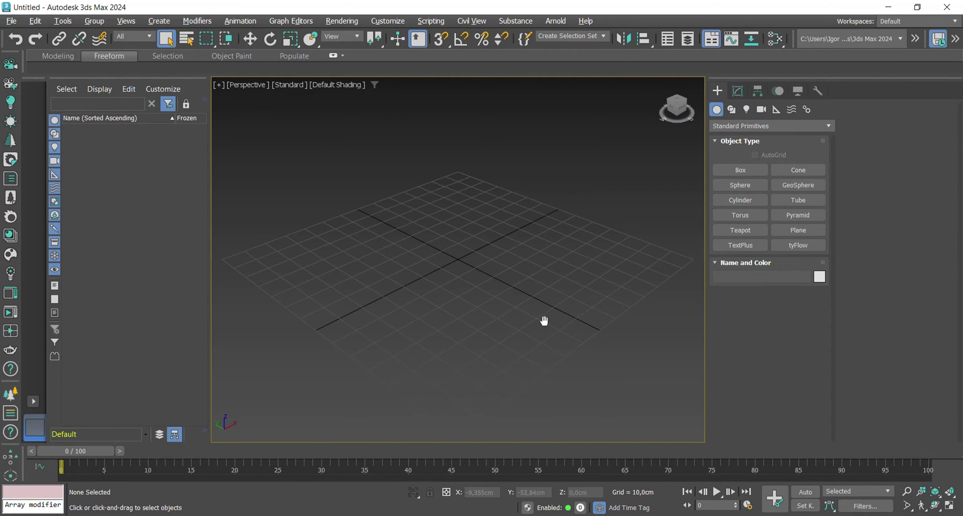
Draw a standing cylinder with a radius of about 9.7 cm near the centre of the grid.
middle_drag(511, 310, 509, 310)
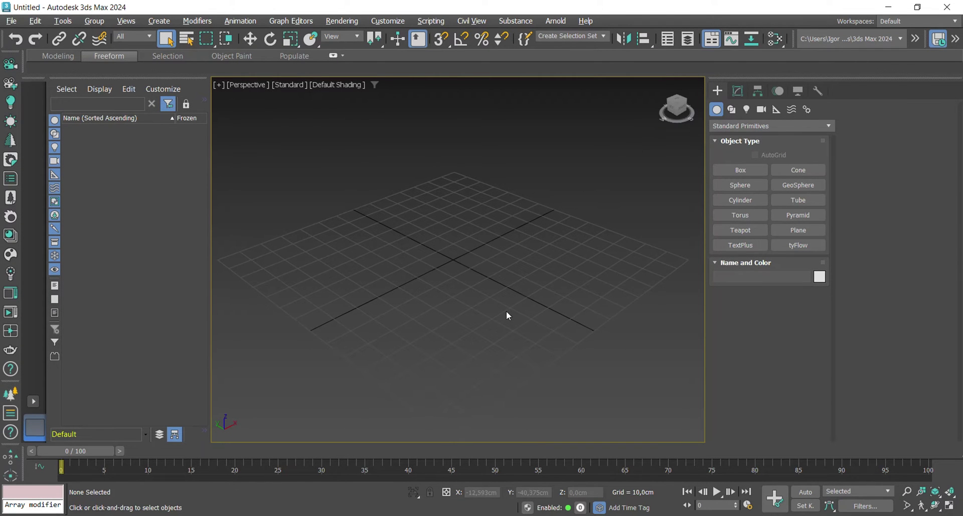
middle_drag(491, 265, 494, 268)
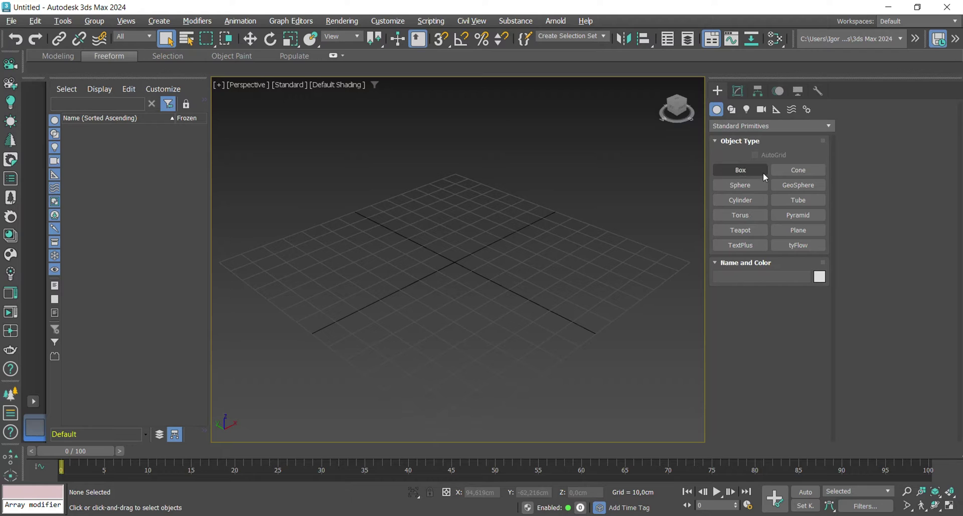
click(741, 198)
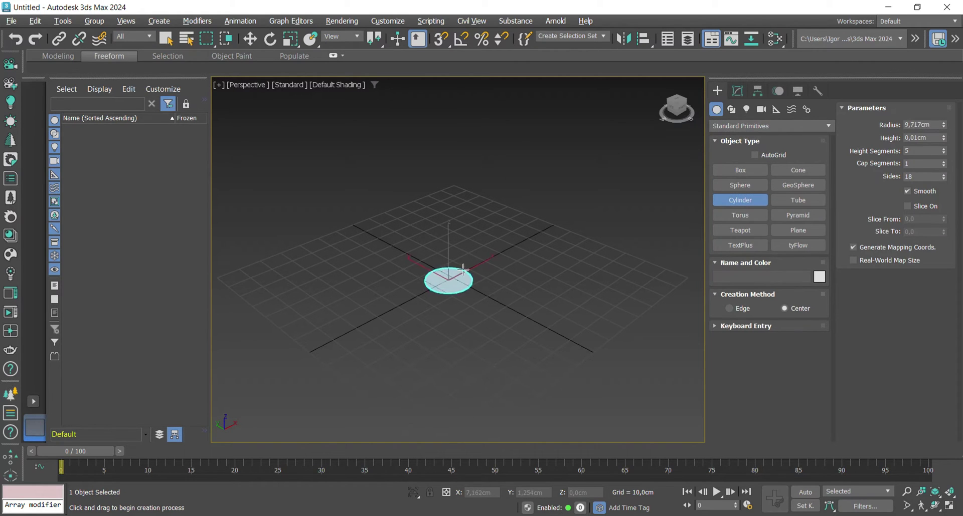
drag(463, 270, 459, 269)
click(457, 176)
key(w)
middle_drag(452, 255, 448, 272)
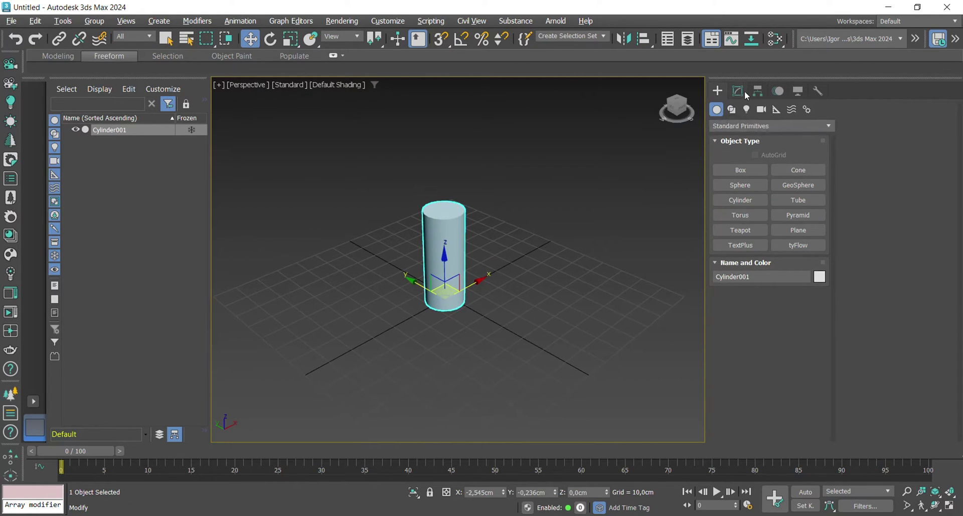
Set the cylinder to radius 8 cm, height 40 cm, 11 height segments and 32 sides, and display edged faces.
click(738, 91)
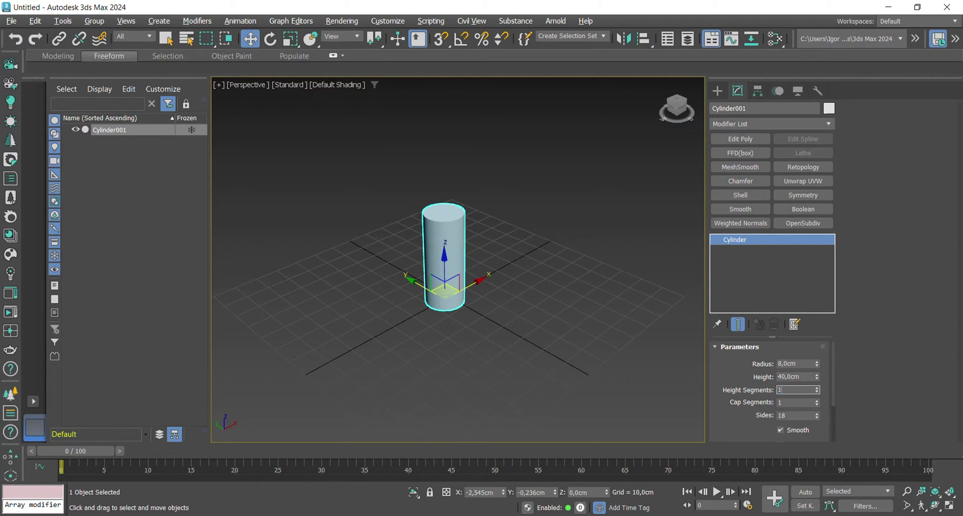
mouse_move(622, 268)
alt+middle_down()
mouse_move(594, 245)
mouse_move(618, 231)
alt+middle_up()
scroll(594, 245, up, 4)
key(F4)
scroll(594, 245, down, 4)
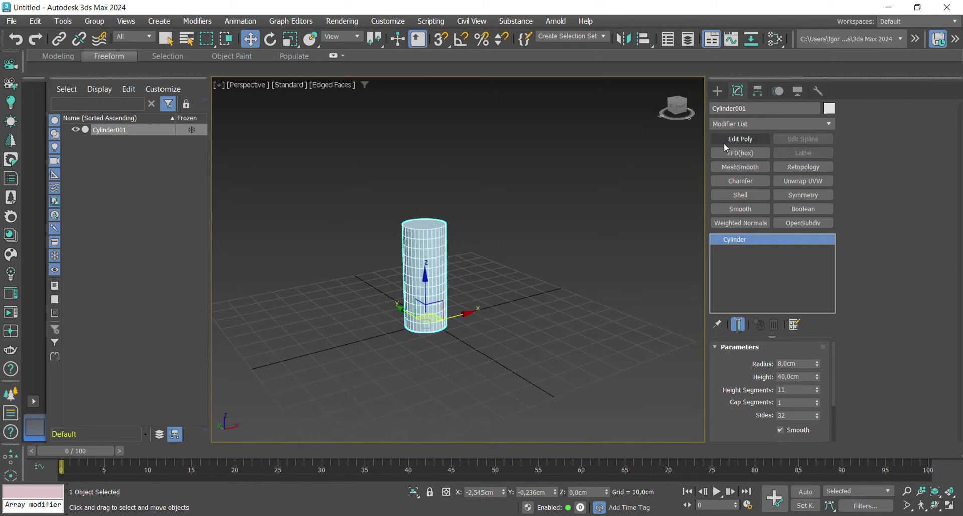
Apply a Taper modifier to the cylinder with an amount of -0.23 and a curve of -1.22.
click(750, 125)
text(taper)
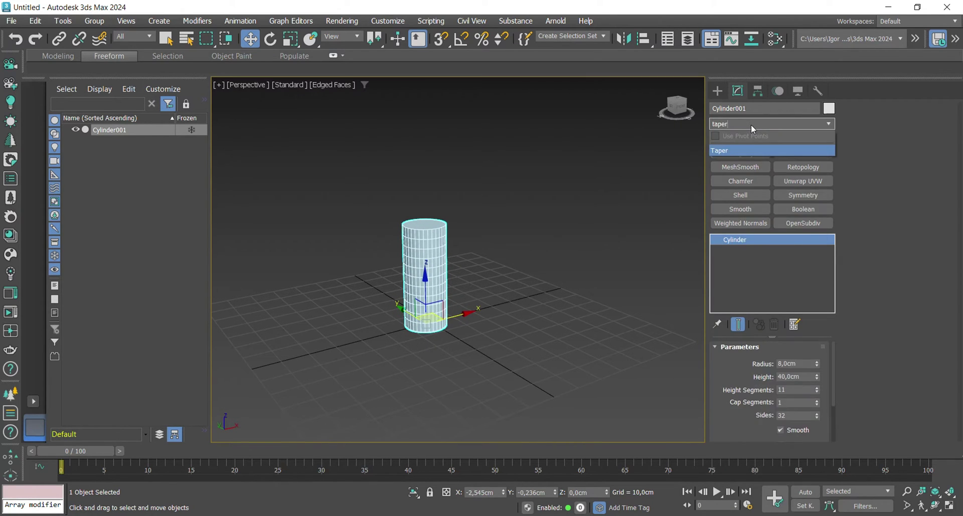
key(Return)
drag(801, 384, 801, 413)
scroll(388, 306, up, 5)
scroll(387, 306, down, 4)
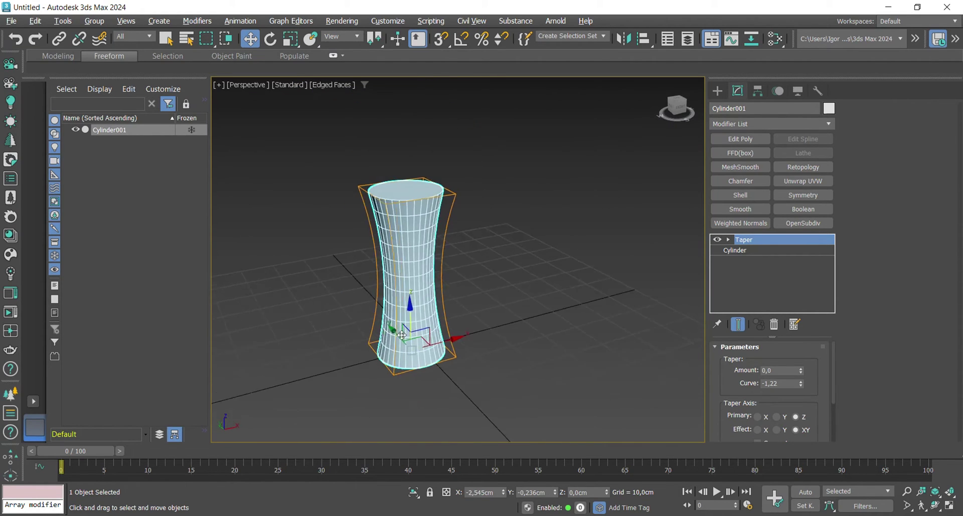
drag(800, 371, 795, 379)
alt+middle_drag(473, 322, 478, 325)
Add a Noise modifier with seed 20, fractal enabled, roughness 1.0, and strength 1.0 cm in X and 1.5 cm in Y.
click(753, 126)
text(noise)
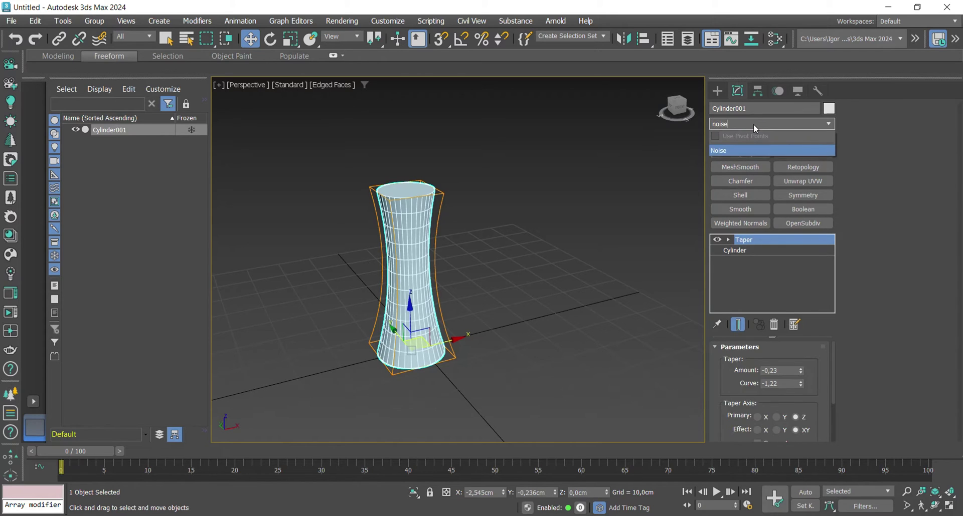
key(Return)
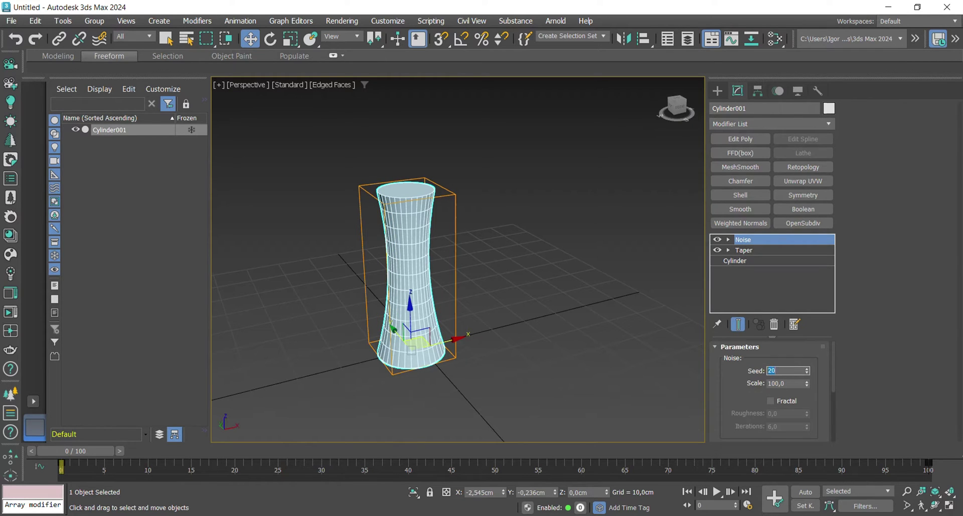
scroll(729, 396, down, 2)
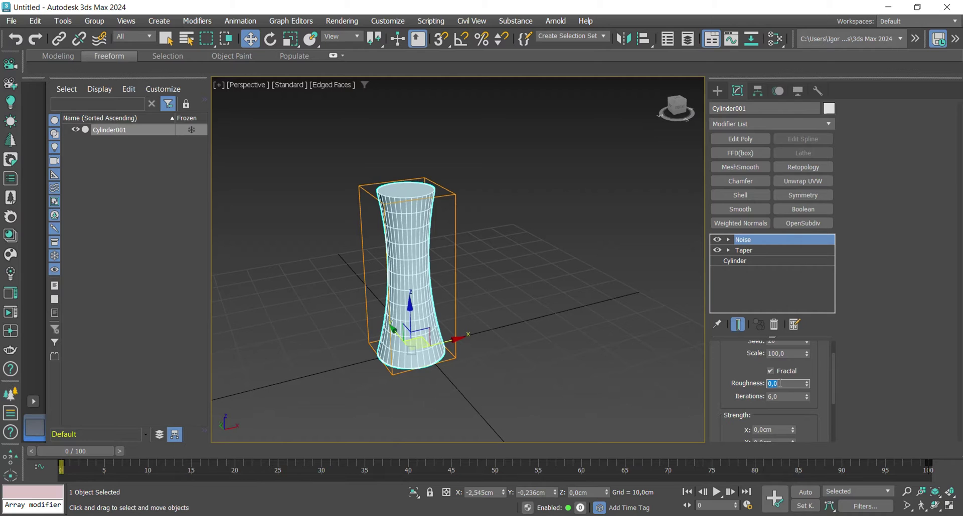
scroll(747, 392, down, 2)
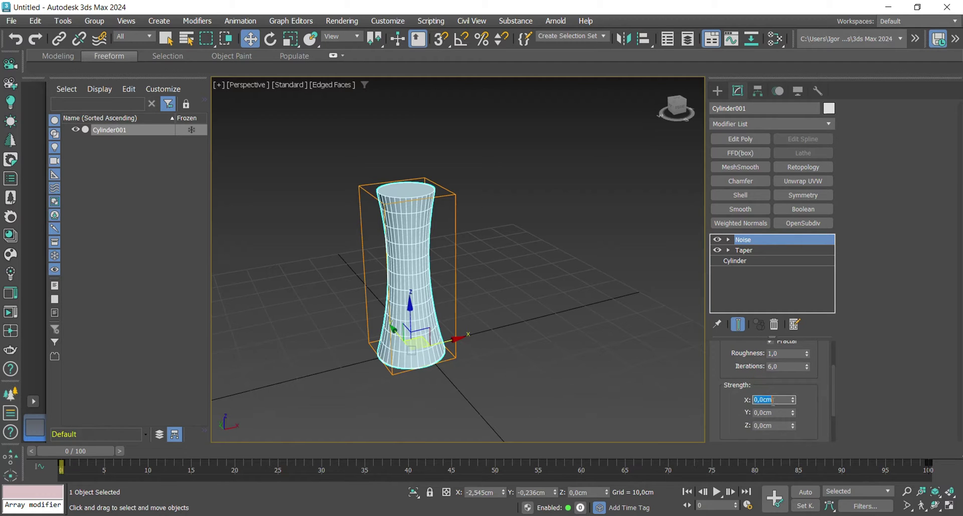
text(1)
key(Return)
key(Return)
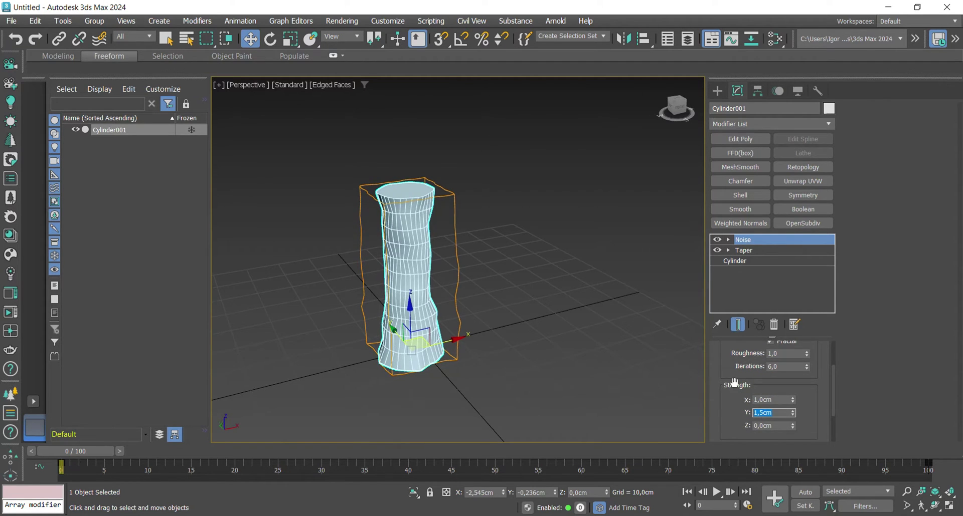
alt+middle_drag(421, 287, 460, 291)
Add an Edit Poly modifier and select the polygons of the column's top and bottom caps.
click(740, 140)
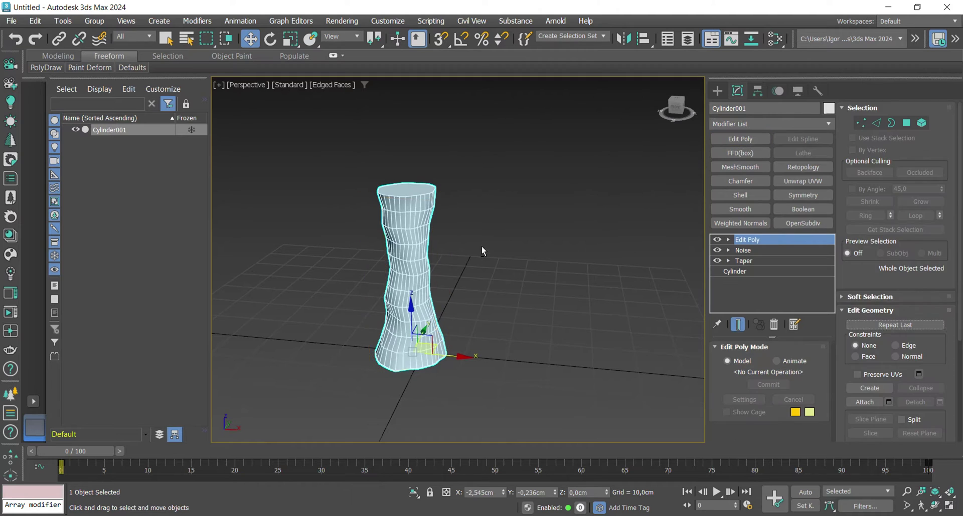
alt+middle_drag(481, 245, 453, 282)
key(4)
click(405, 196)
alt+middle_drag(413, 370, 412, 434)
ctrl+click(409, 384)
Inset both selected cap polygons repeatedly by 0.506 cm.
scroll(412, 434, up, 3)
click(940, 341)
alt+middle_drag(442, 314, 440, 282)
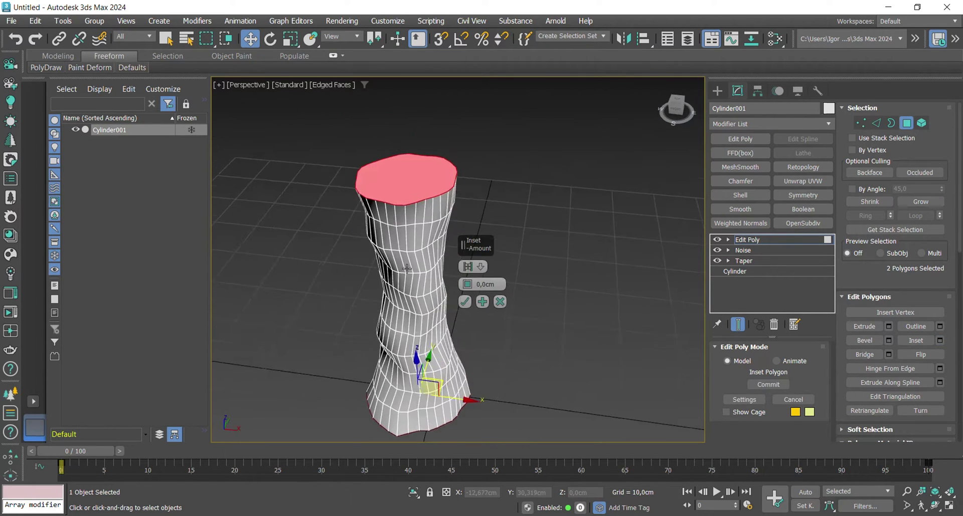
scroll(439, 282, up, 3)
drag(466, 284, 464, 279)
click(482, 301)
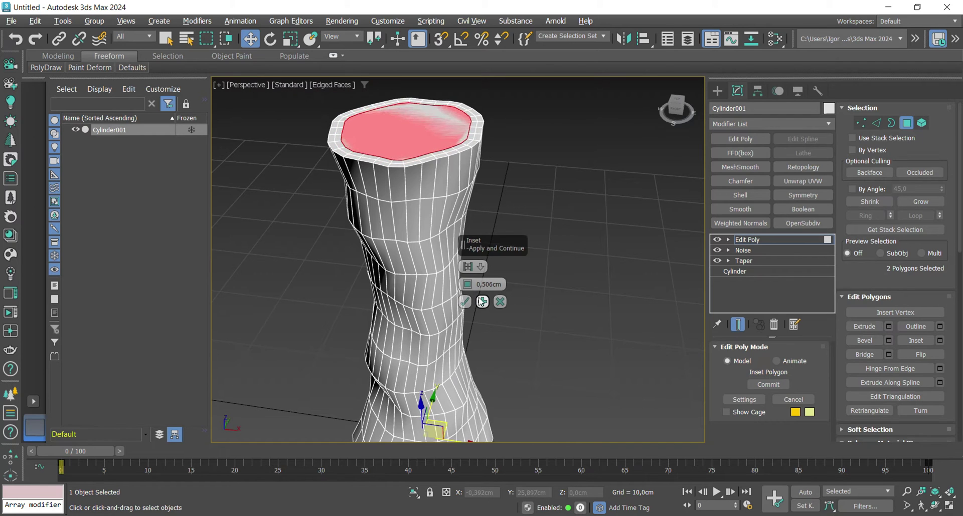
click(481, 302)
click(465, 301)
Collapse the inner polygon of each cap to a centre point.
scroll(445, 224, down, 3)
scroll(946, 373, down, 4)
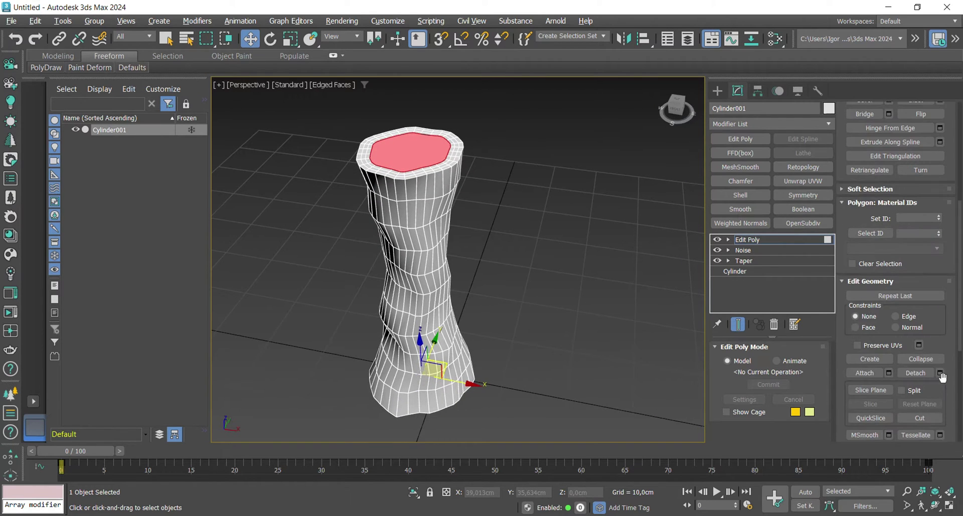
click(928, 360)
Insert one edge loop just below the column's top rim and another just above its bottom rim.
mouse_move(378, 161)
alt+middle_down()
mouse_move(376, 175)
mouse_move(377, 162)
alt+middle_up()
scroll(417, 167, up, 5)
key(alt+1)
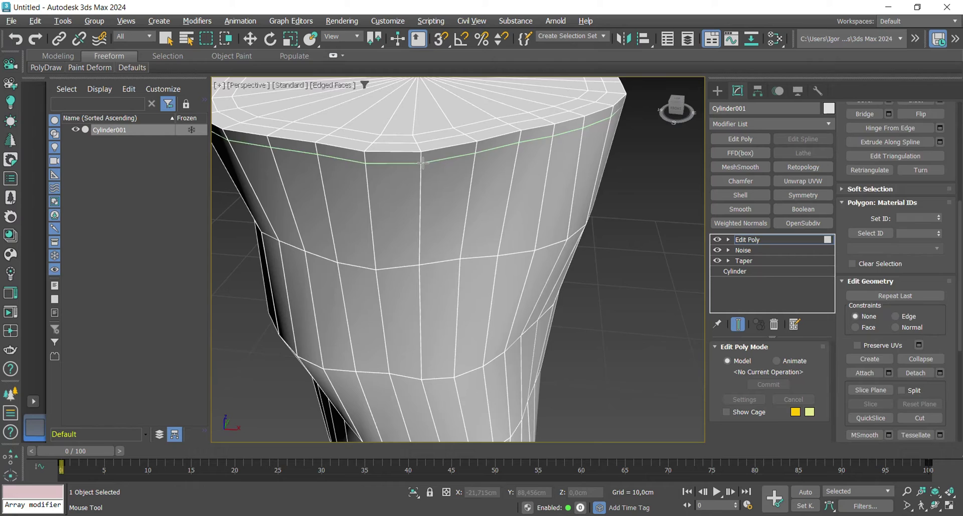
click(417, 172)
right_click(417, 172)
scroll(422, 175, down, 4)
middle_drag(430, 322, 458, 270)
scroll(441, 300, up, 2)
key(alt+1)
click(454, 334)
right_click(453, 333)
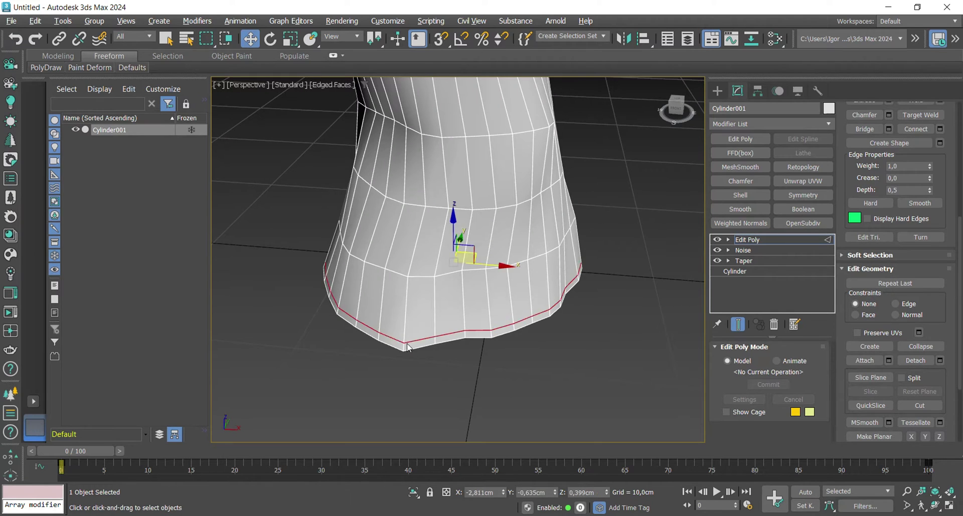
Smooth the whole column with an OpenSubdiv modifier and turn off the edged faces display.
scroll(496, 341, down, 6)
key(2)
scroll(497, 298, up, 3)
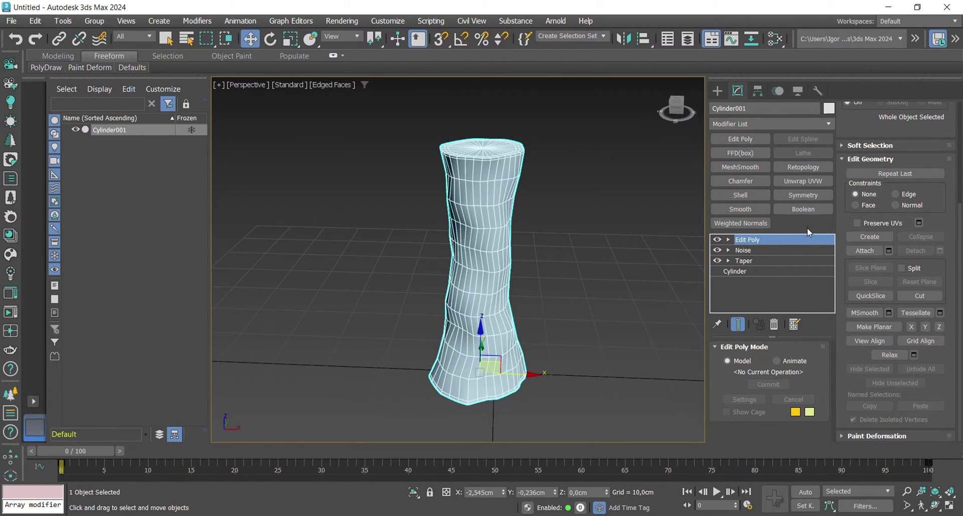
click(803, 223)
key(F4)
alt+middle_drag(456, 283, 522, 291)
click(619, 295)
mouse_move(619, 295)
alt+middle_down()
mouse_move(515, 370)
mouse_move(501, 331)
alt+middle_up()
click(527, 295)
mouse_move(560, 289)
alt+middle_down()
mouse_move(515, 341)
mouse_move(533, 345)
alt+middle_up()
middle_drag(534, 345, 538, 318)
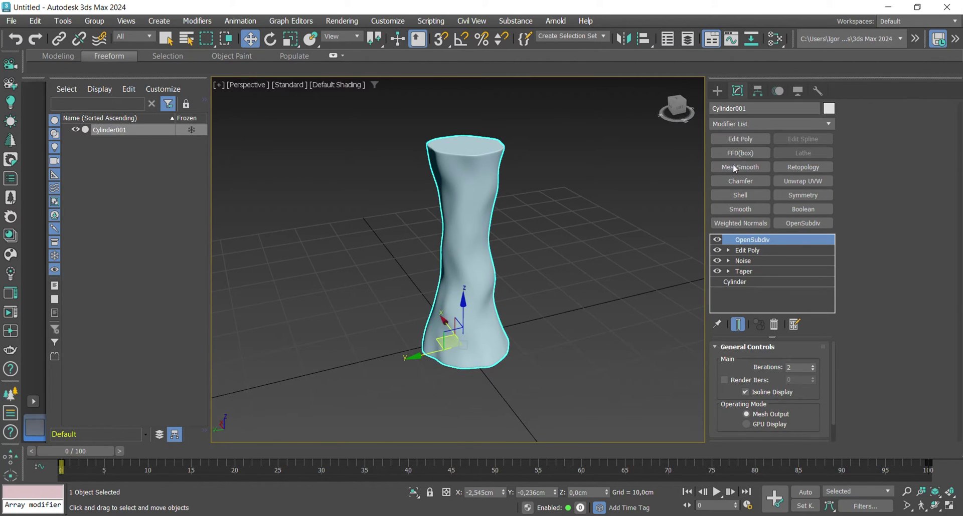
Change the column's object colour to dark grey and deselect it.
click(828, 108)
click(549, 331)
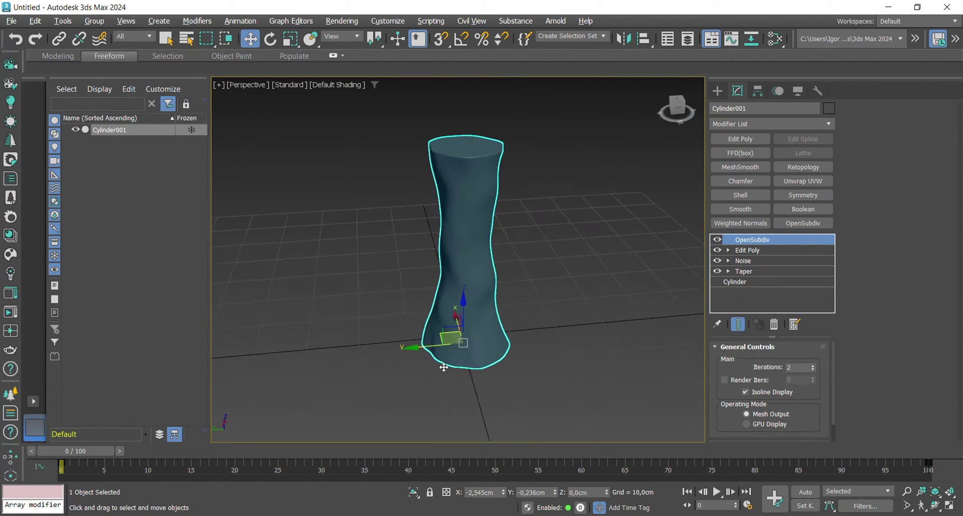
click(591, 305)
alt+middle_drag(470, 337, 479, 364)
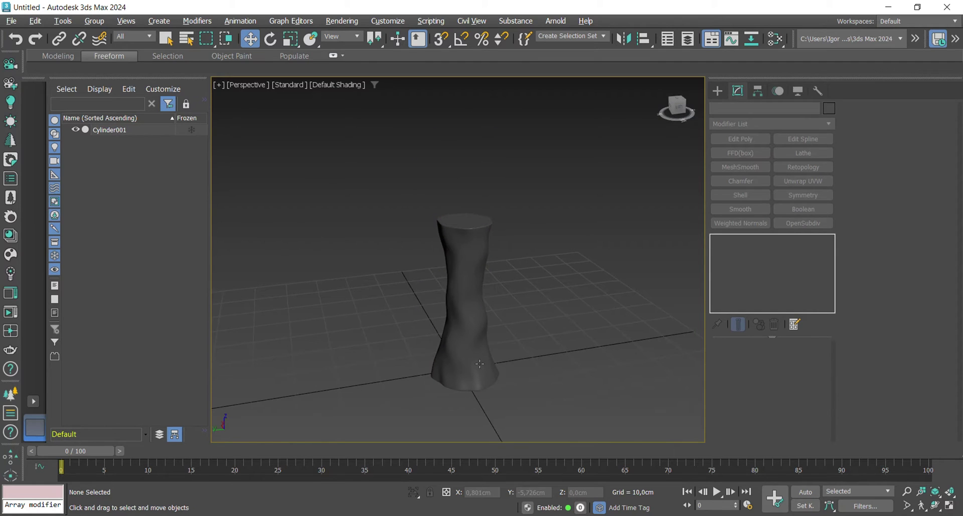
In the Top view, draw a circle spline with a radius of about 14.2 cm around the column.
click(722, 90)
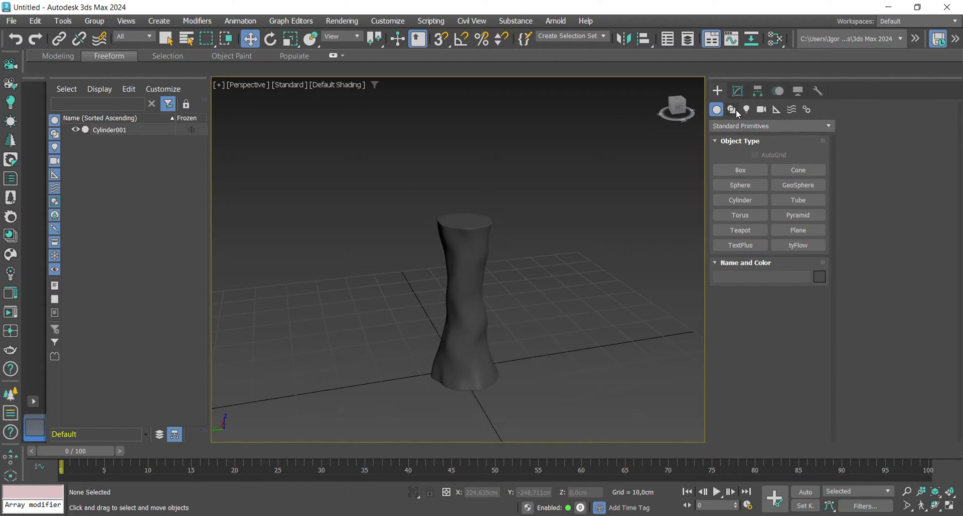
click(735, 111)
key(t)
scroll(431, 281, up, 5)
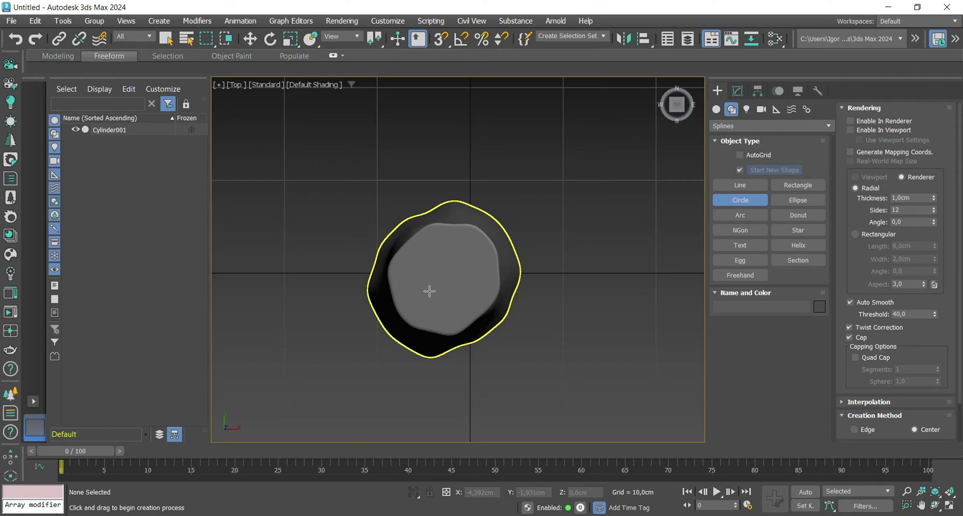
drag(436, 267, 499, 287)
key(w)
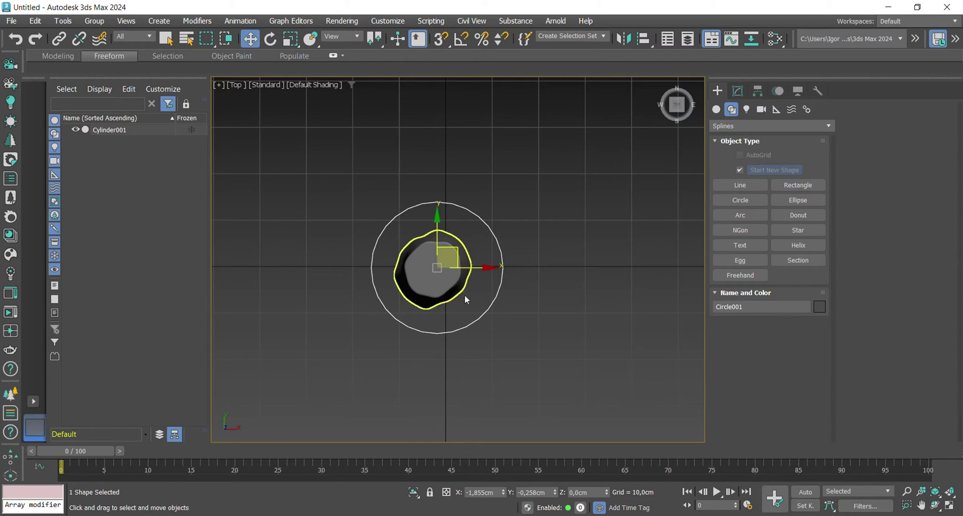
Raise the circle along Z to about 15.8 cm above the grid.
scroll(464, 296, down, 2)
alt+middle_drag(464, 296, 441, 250)
middle_drag(442, 250, 435, 325)
scroll(434, 325, up, 3)
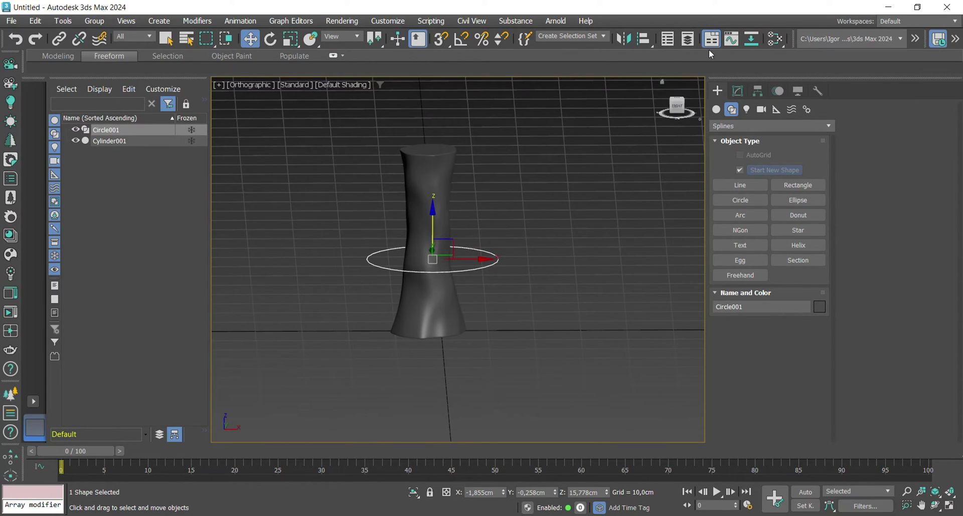
Display the circle in the viewport as a ring with a rectangular section and convert it to an Editable Poly.
click(738, 91)
click(759, 370)
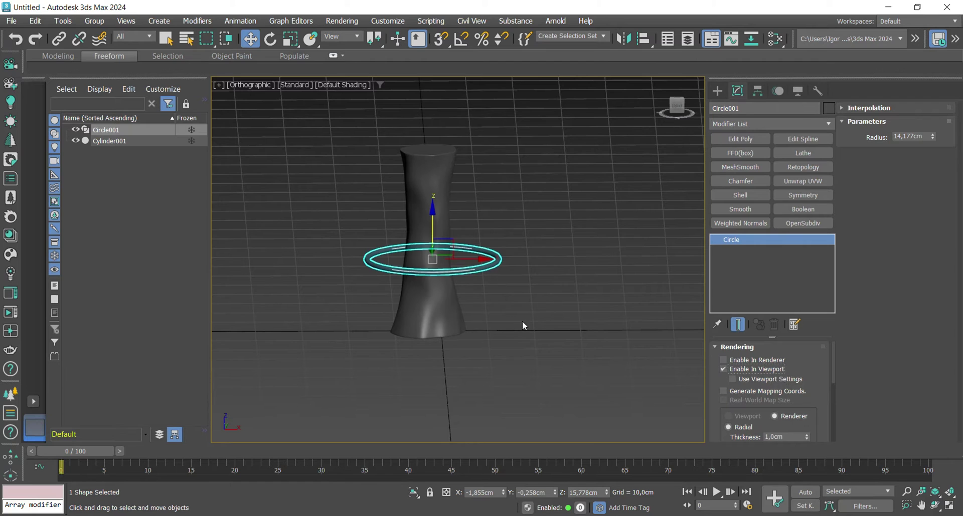
alt+middle_drag(522, 321, 542, 301)
scroll(818, 374, down, 3)
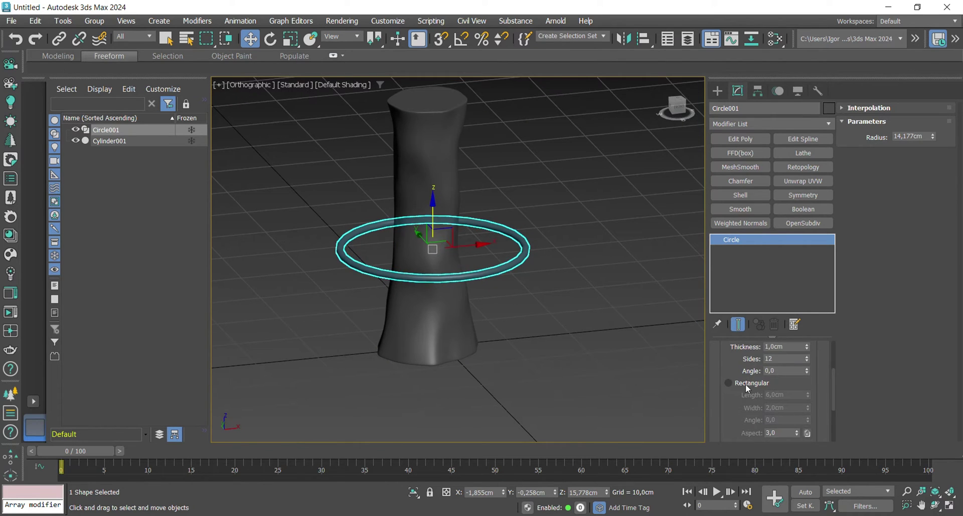
click(728, 383)
key(F4)
alt+middle_drag(415, 276, 519, 350)
key(ctrl+e)
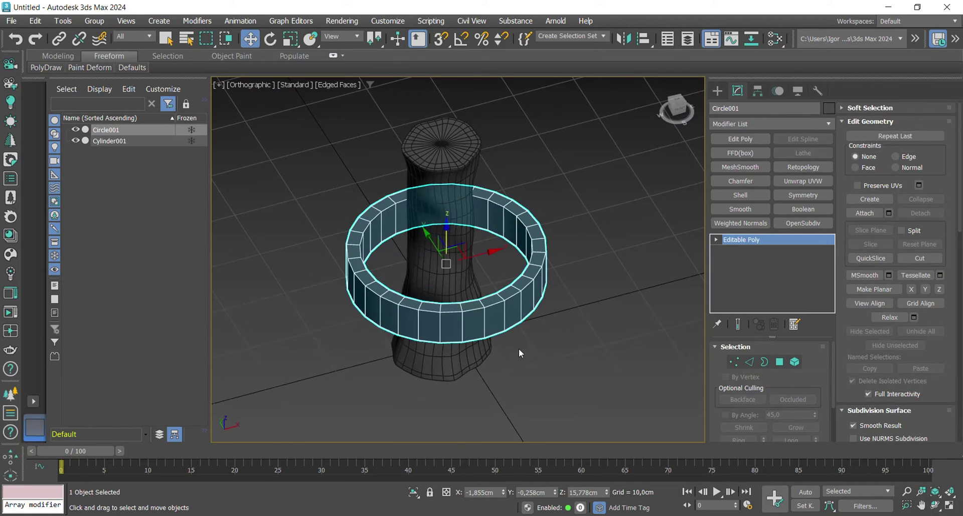
Detach the ring's outer loop of polygons as a separate object and delete the remaining ring.
key(4)
scroll(494, 318, up, 3)
click(494, 321)
shift+click(467, 333)
alt+middle_drag(526, 275, 529, 268)
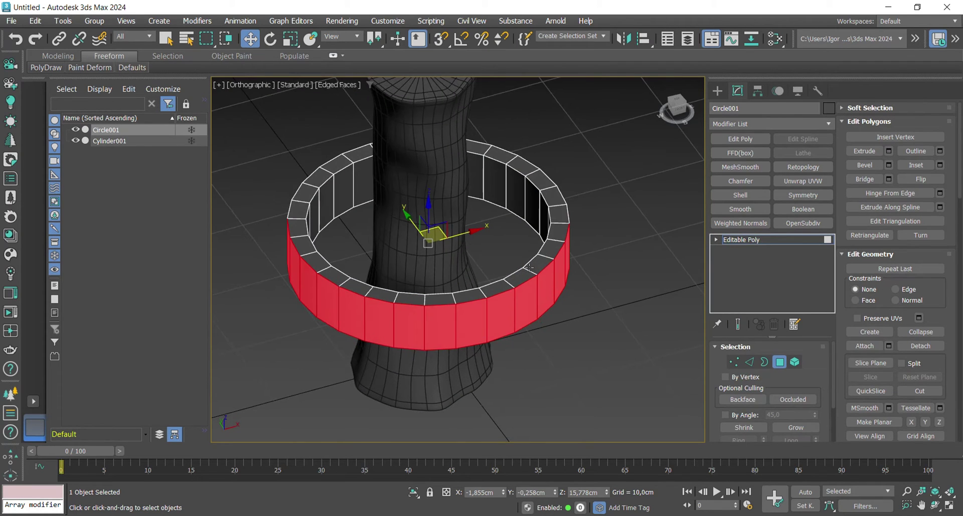
click(942, 348)
click(522, 267)
click(742, 239)
key(Delete)
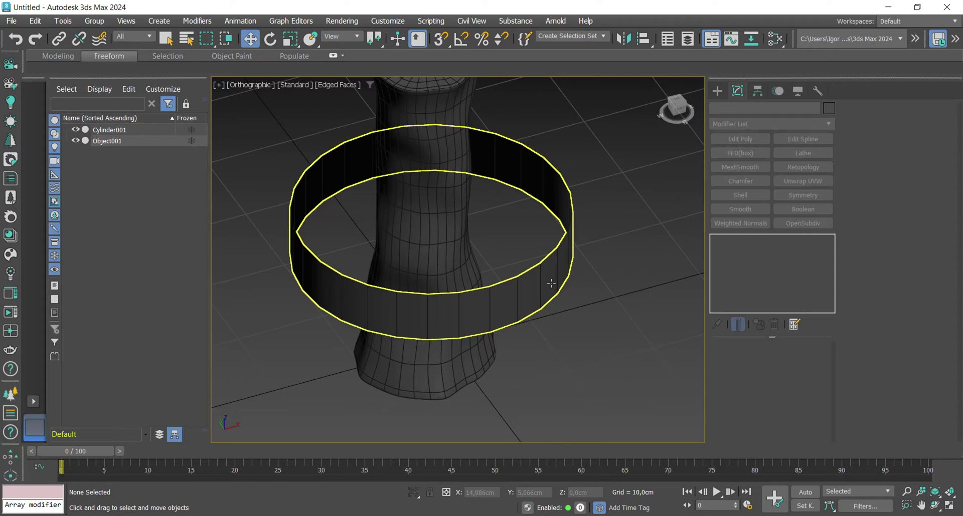
Change the detached band's object colour to light grey.
click(551, 283)
click(832, 108)
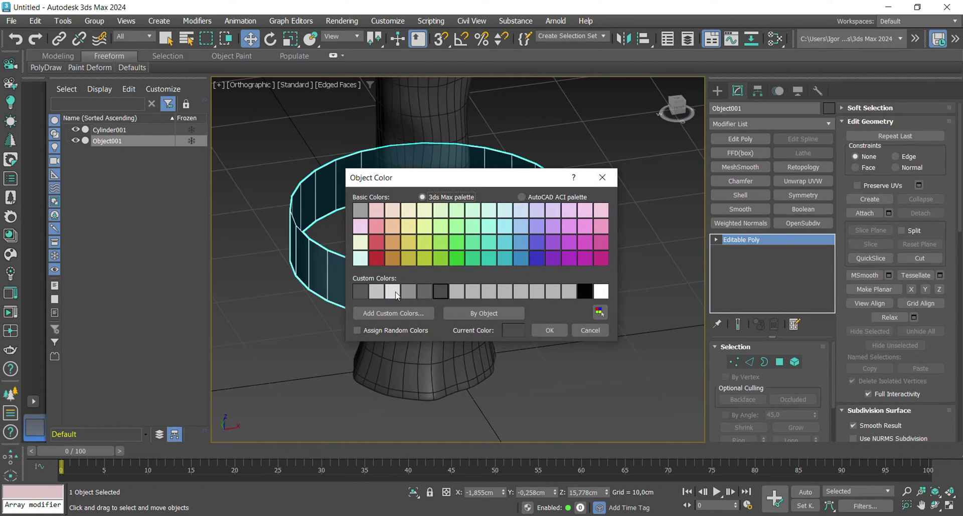
click(552, 331)
Switch the viewport around the band to perspective projection.
scroll(526, 346, down, 2)
mouse_move(517, 358)
alt+middle_down()
mouse_move(510, 347)
mouse_move(534, 340)
mouse_move(543, 354)
mouse_move(537, 339)
mouse_move(504, 350)
alt+middle_up()
key(p)
scroll(486, 346, up, 5)
scroll(486, 346, down, 4)
key(F4)
Select the band's ring of vertical edges and connect them with four horizontal segments.
key(2)
scroll(505, 350, up, 3)
key(F4)
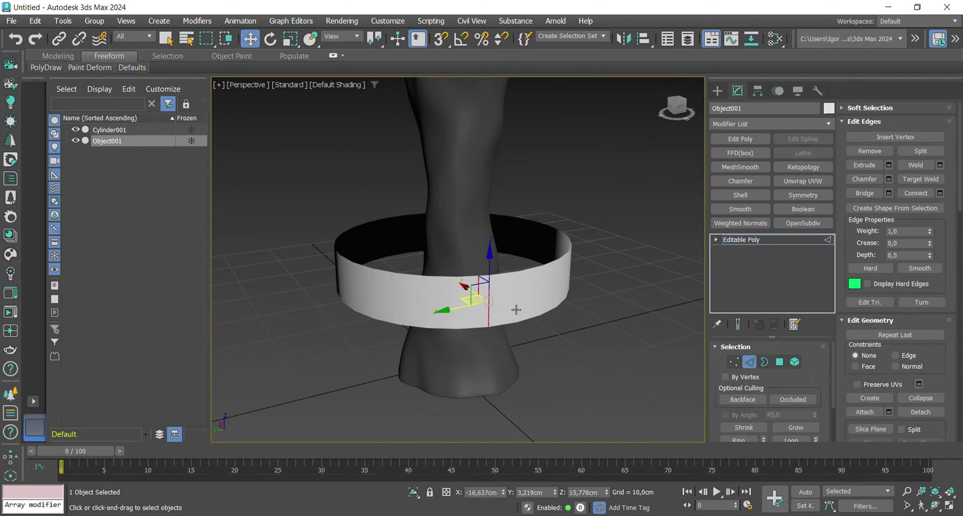
key(F4)
key(alt+r)
key(ctrl+shift+e)
click(467, 264)
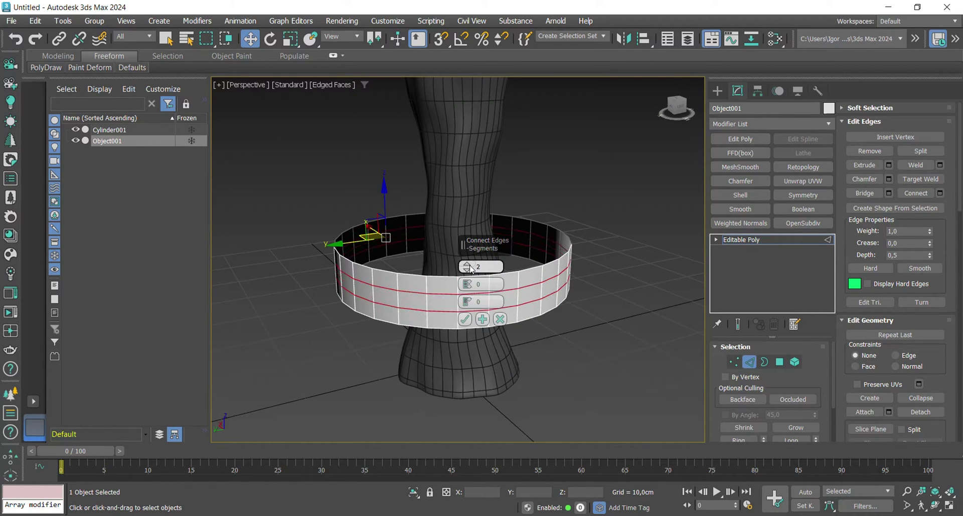
click(467, 264)
click(467, 264)
click(466, 319)
scroll(469, 341, down, 3)
key(2)
mouse_move(482, 341)
alt+middle_down()
mouse_move(509, 365)
mouse_move(494, 351)
alt+middle_up()
key(F4)
key(F4)
scroll(457, 312, up, 3)
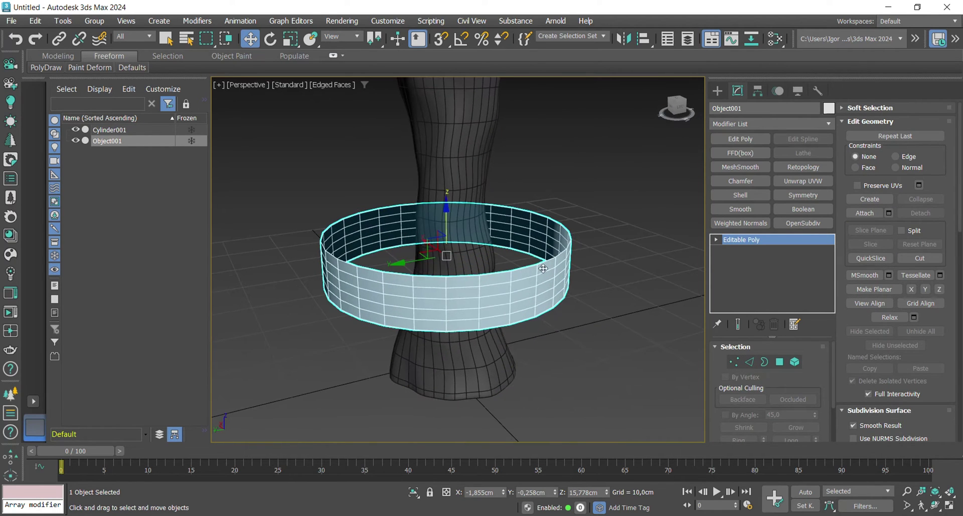
Apply a Conform modifier to the band with the column as target and Shrink Wrap as the method.
scroll(451, 280, down, 3)
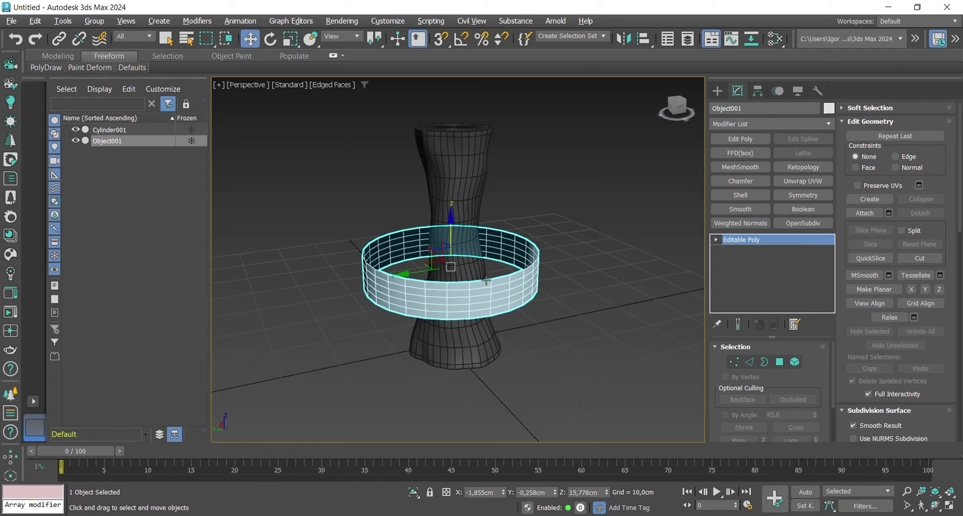
click(743, 125)
text(conf)
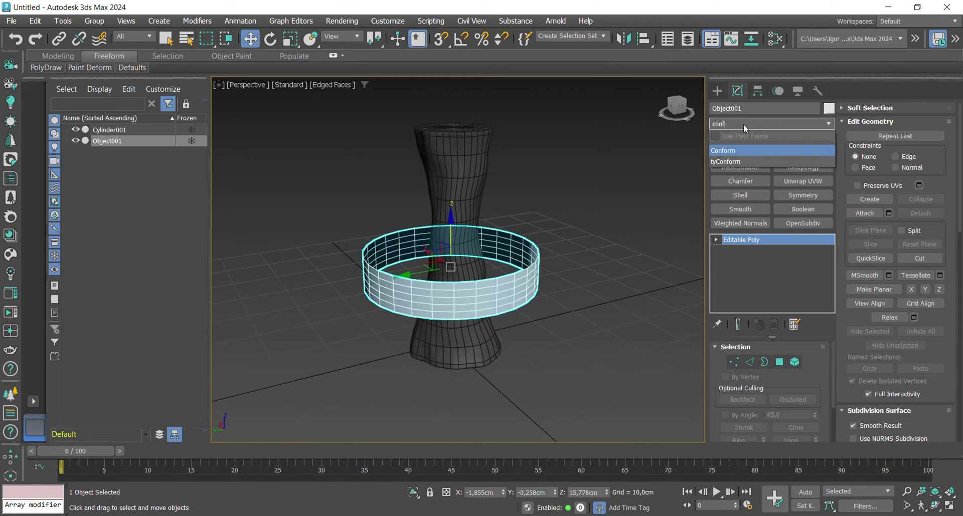
key(Return)
scroll(744, 391, up, 1)
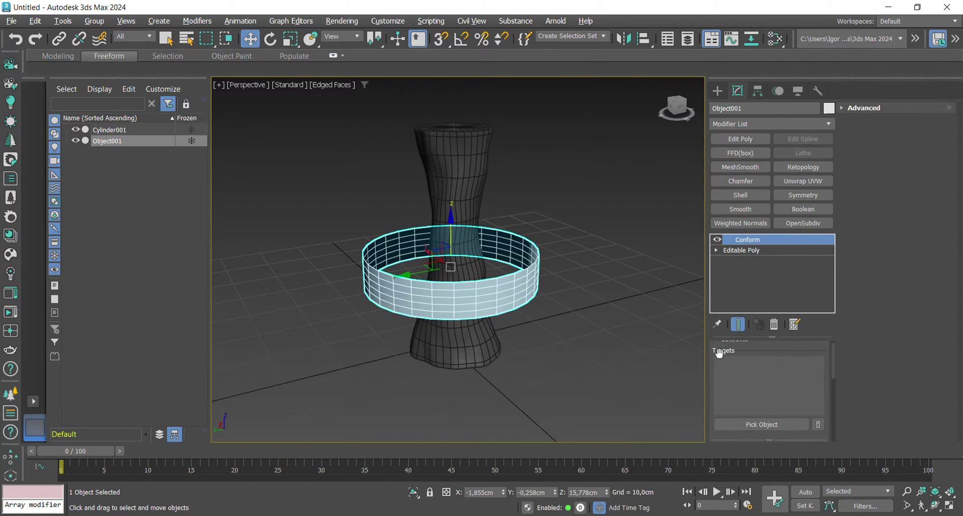
click(772, 425)
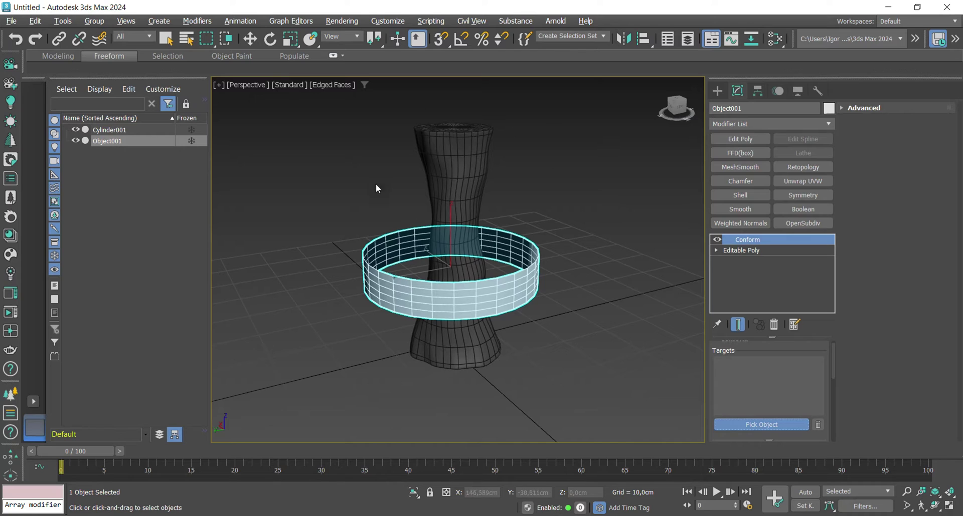
click(453, 190)
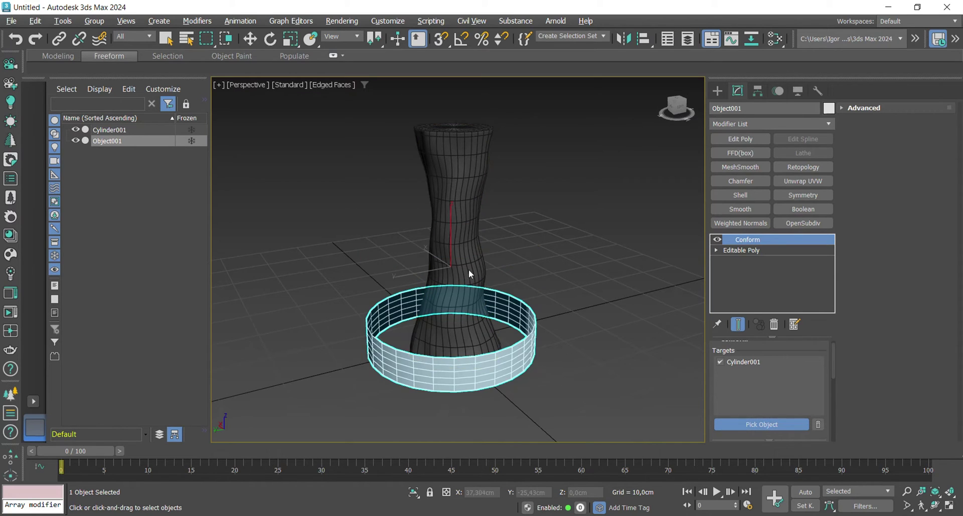
drag(831, 356, 837, 378)
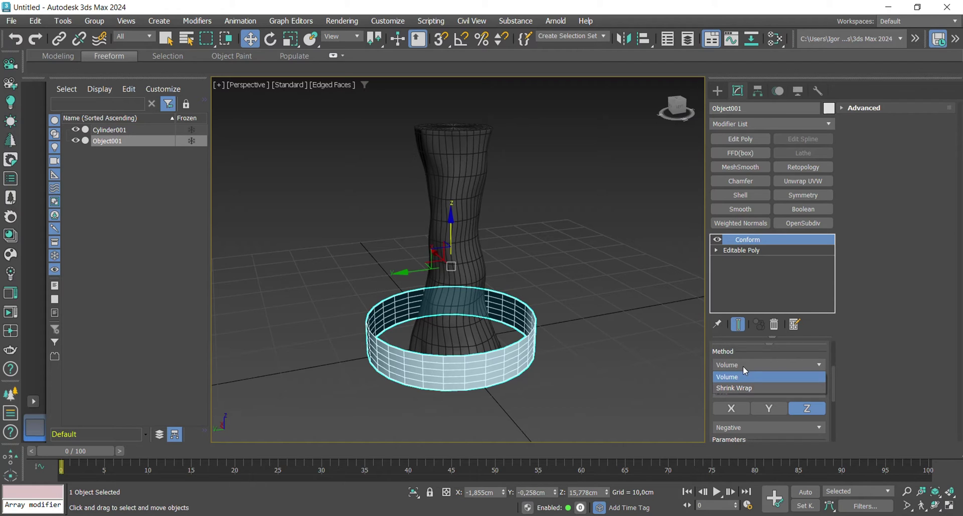
click(750, 388)
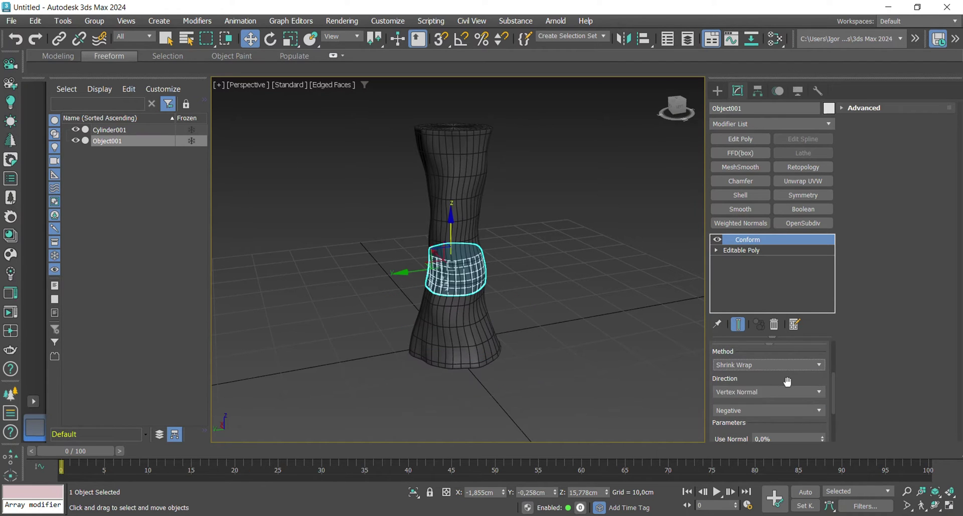
Lower the conformed band along the column to a Z position of about 12,3 cm.
alt+middle_drag(501, 270, 452, 232)
drag(452, 233, 431, 251)
alt+middle_drag(432, 252, 514, 350)
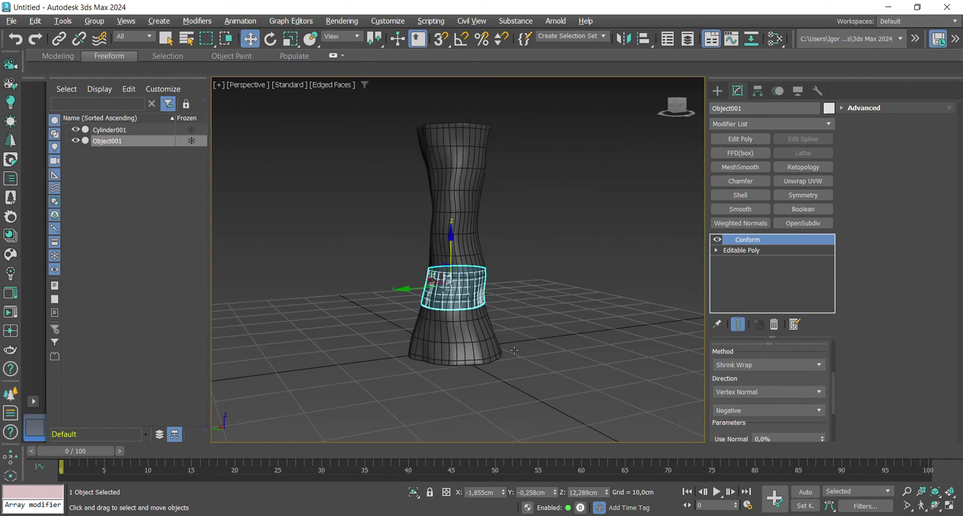
drag(834, 388, 832, 421)
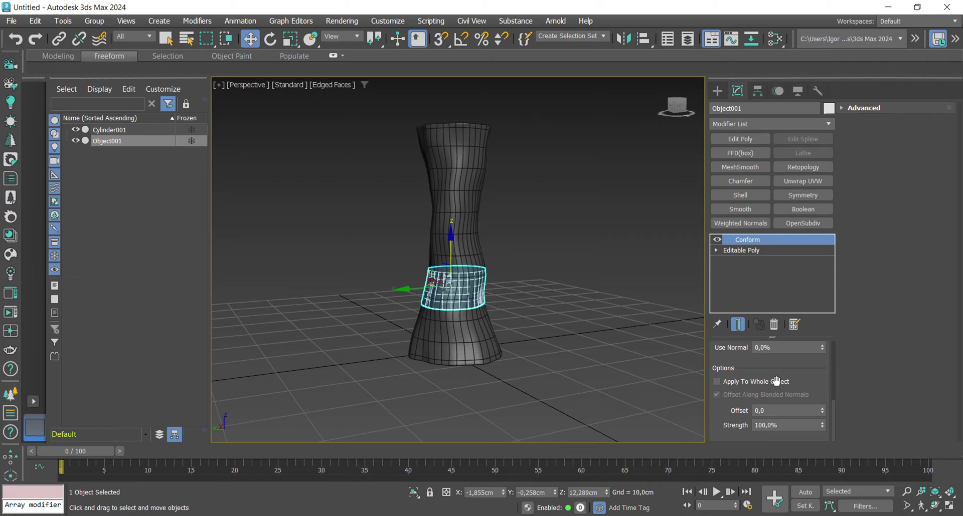
alt+middle_drag(498, 382, 475, 340)
scroll(460, 373, up, 3)
scroll(471, 371, down, 3)
scroll(466, 337, up, 3)
scroll(466, 338, down, 3)
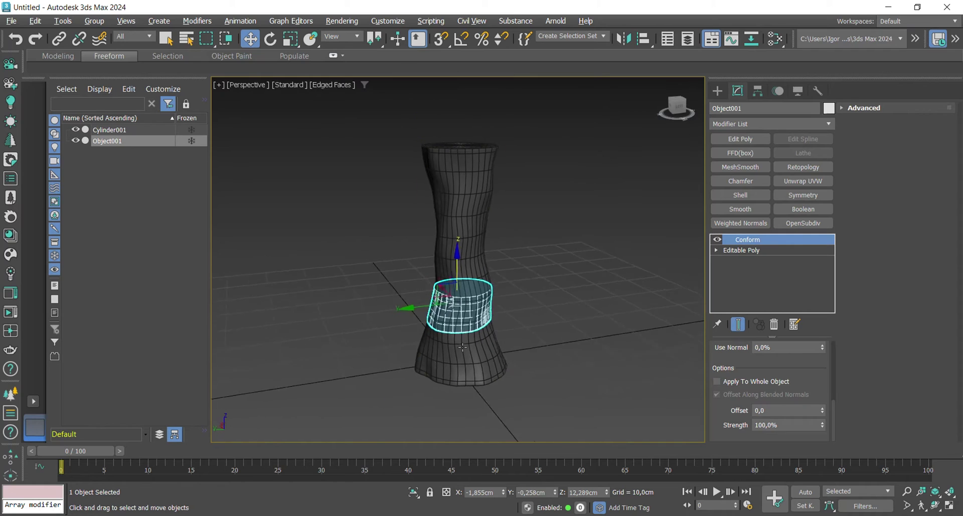
Add a Shell modifier to the band with an outer amount of 0,4 cm and 2 segments.
click(736, 198)
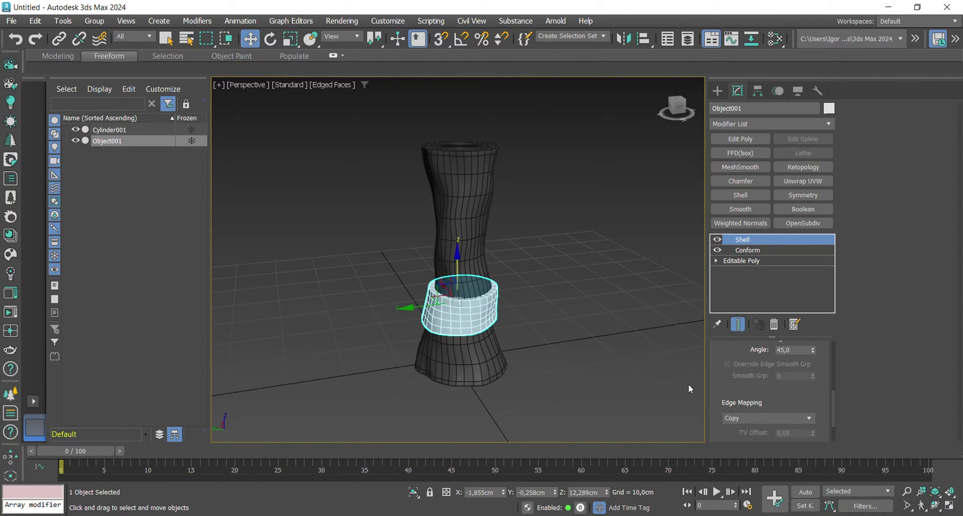
scroll(802, 401, up, 5)
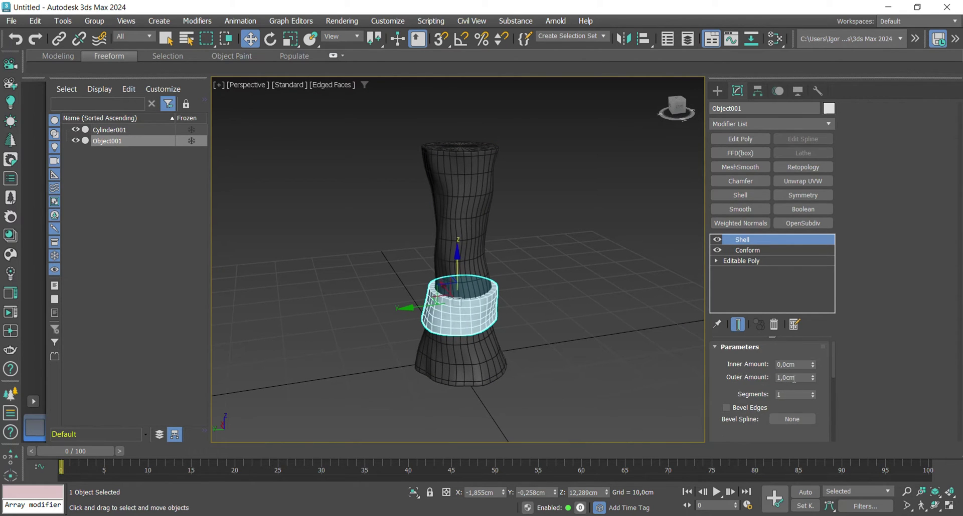
scroll(465, 319, up, 4)
middle_drag(519, 301, 513, 297)
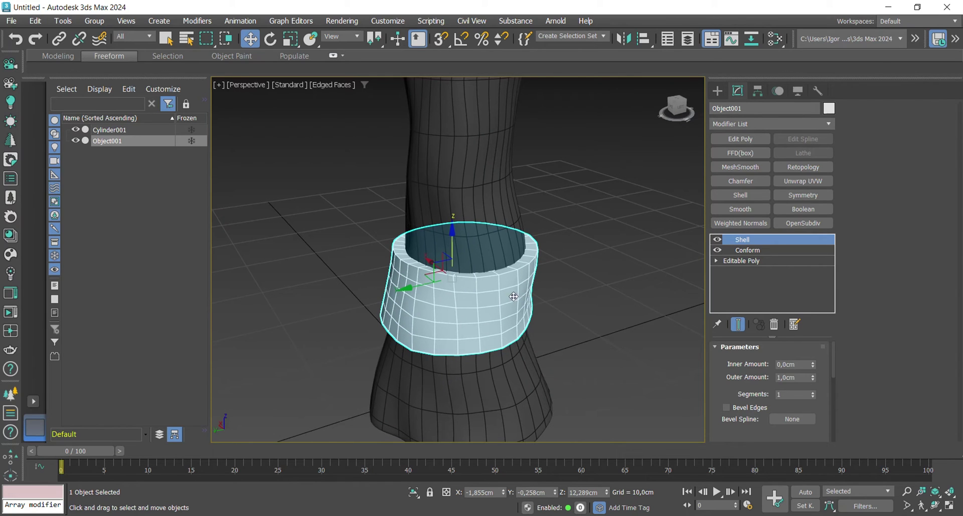
drag(813, 378, 817, 394)
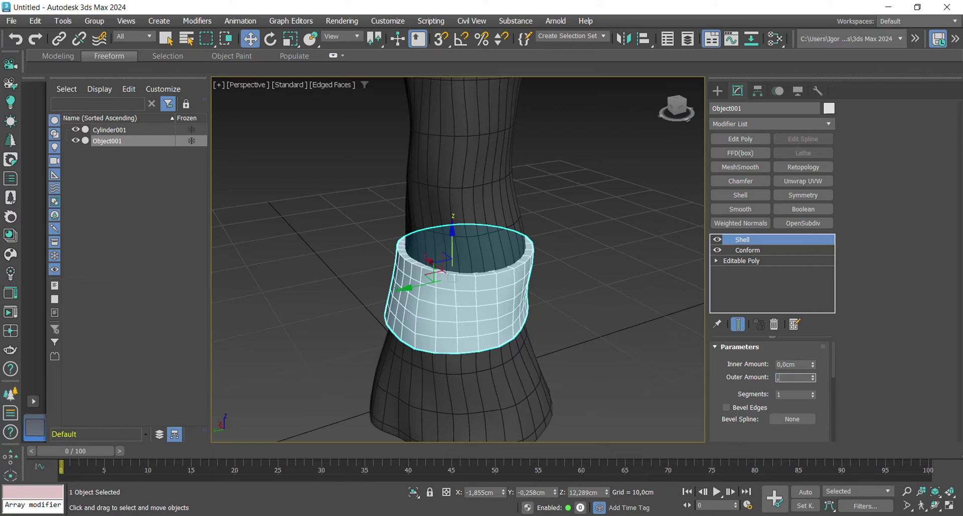
text(0,4)
key(Return)
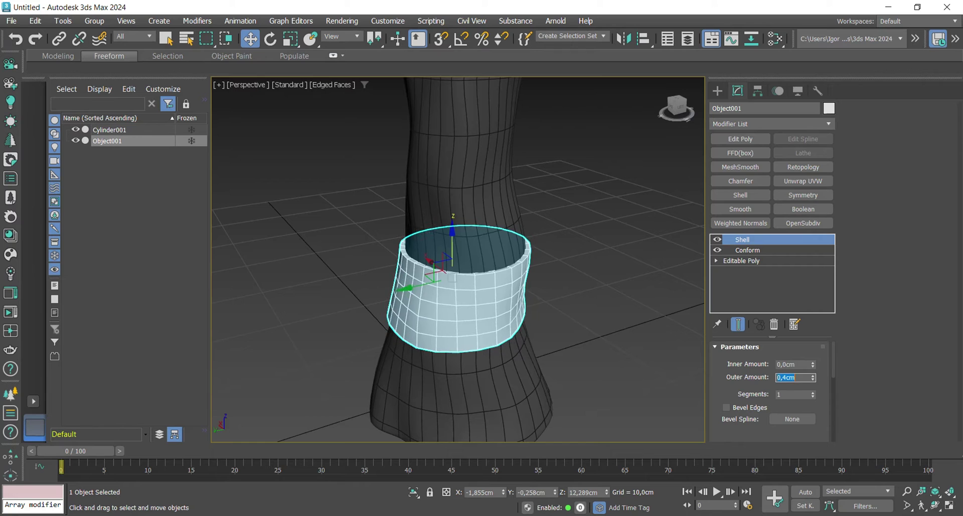
click(812, 392)
scroll(332, 242, up, 3)
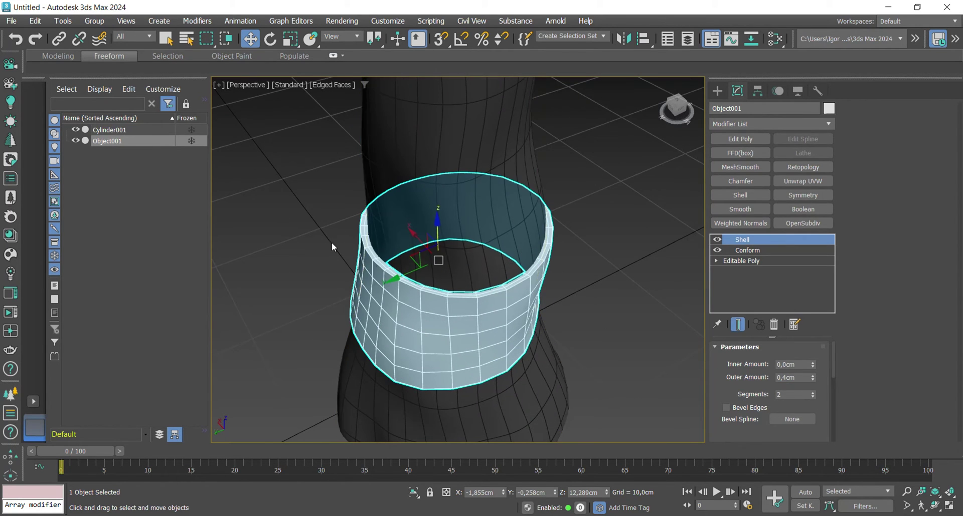
Smooth the band with an OpenSubdiv modifier and display it shaded without edged faces.
mouse_move(435, 362)
alt+middle_down()
mouse_move(470, 281)
mouse_move(475, 309)
mouse_move(490, 322)
alt+middle_up()
scroll(474, 266, down, 3)
key(F4)
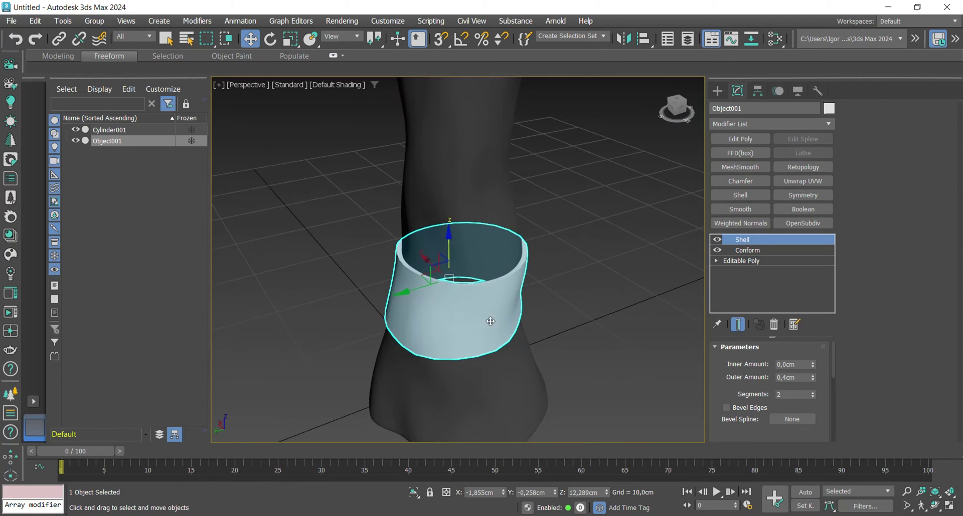
key(F4)
click(800, 224)
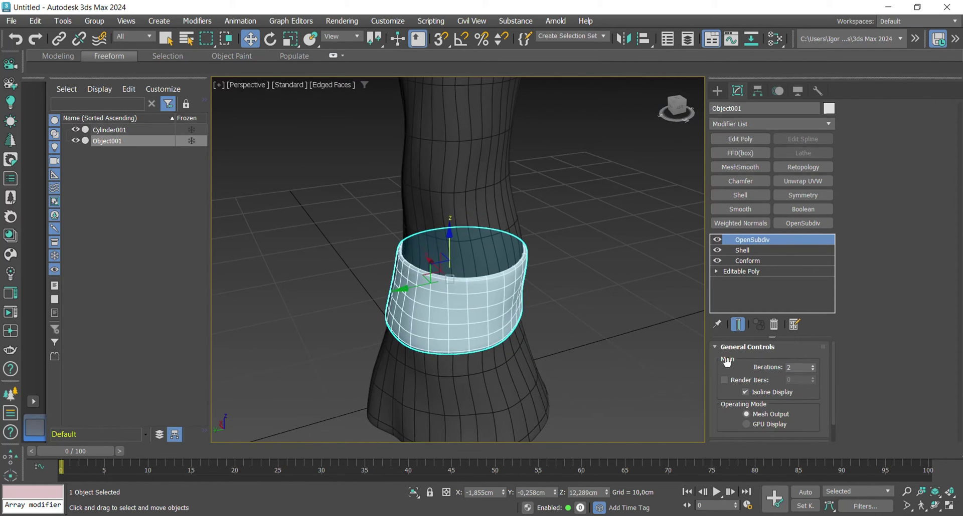
key(F4)
mouse_move(432, 306)
alt+middle_down()
mouse_move(442, 266)
mouse_move(591, 294)
mouse_move(482, 296)
mouse_move(464, 280)
alt+middle_up()
scroll(591, 295, down, 2)
scroll(481, 295, down, 3)
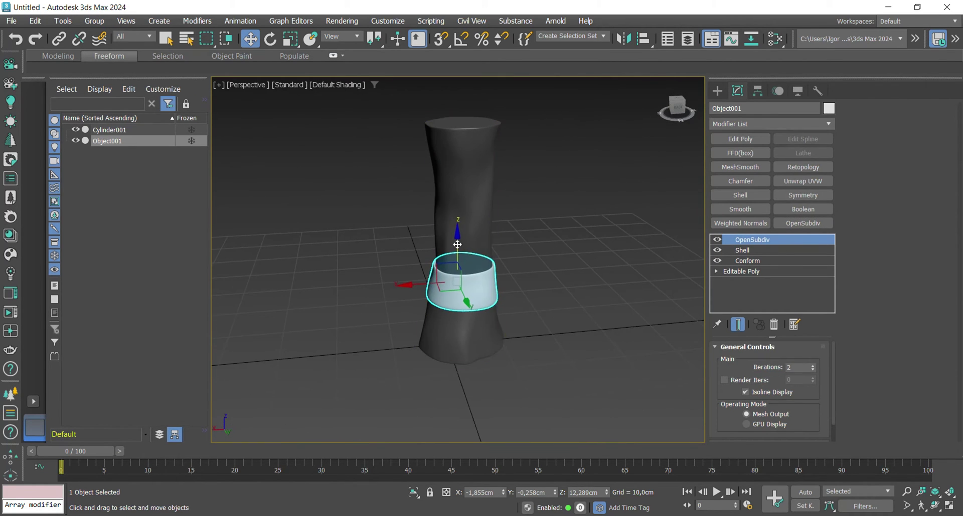
Raise the smoothed band along Z to about 16 cm.
drag(457, 245, 466, 214)
alt+middle_drag(441, 261, 426, 302)
scroll(448, 289, up, 4)
scroll(446, 297, down, 2)
scroll(483, 318, down, 3)
alt+middle_drag(491, 314, 515, 339)
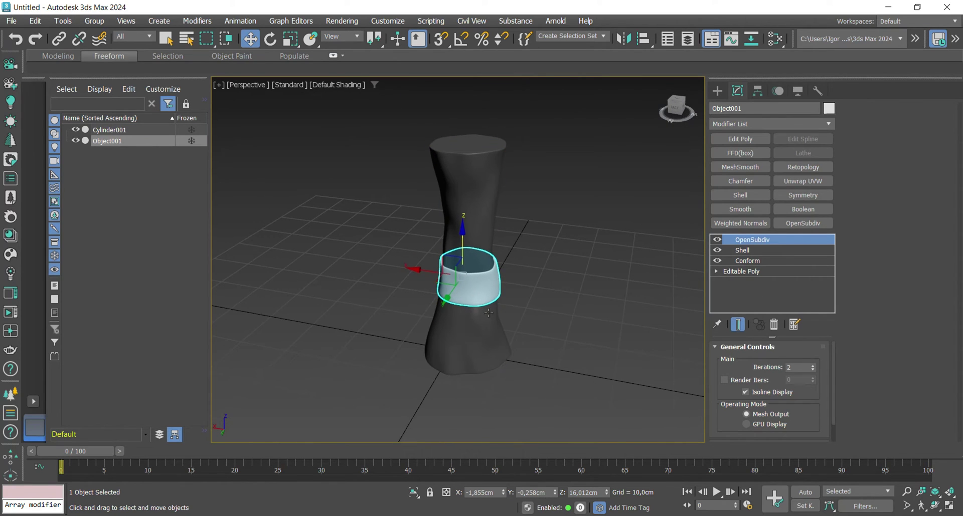
alt+middle_drag(449, 301, 624, 308)
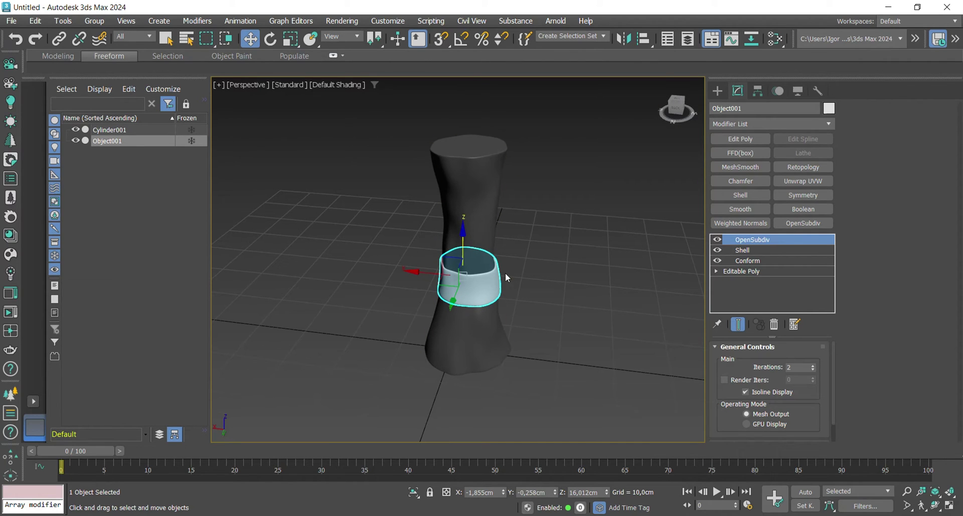
Clone the band once upward to a Z of about 20,1 cm and once downward to about 12,4 cm.
shift+drag(463, 248, 464, 227)
click(483, 317)
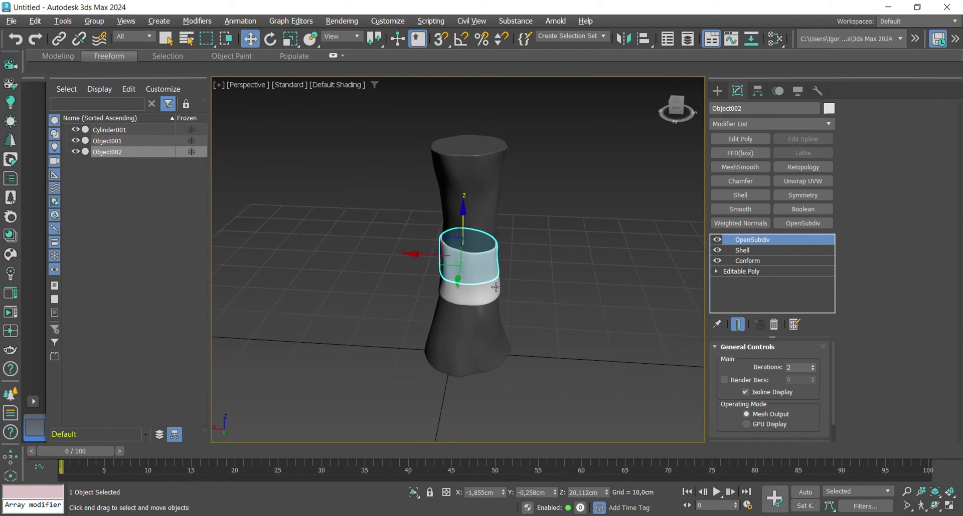
shift+drag(476, 266, 486, 329)
click(484, 317)
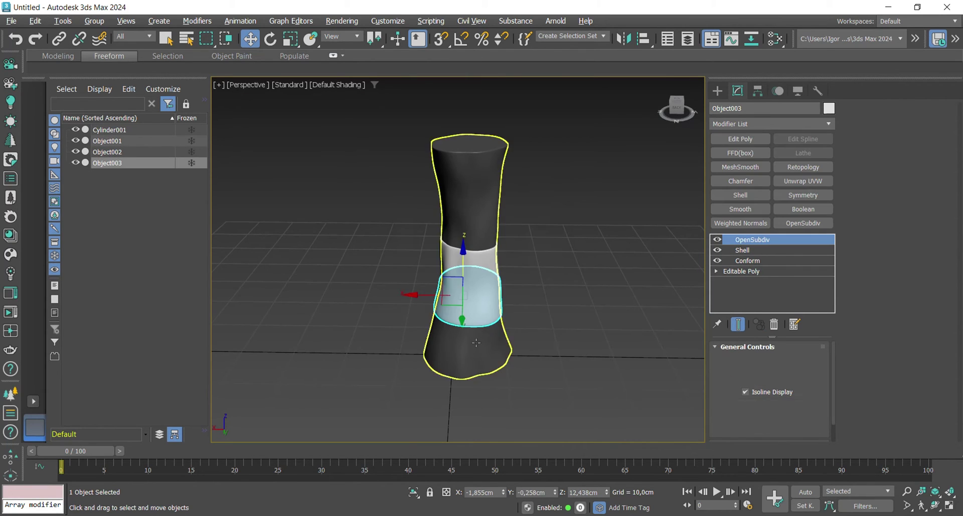
Clone two more bands onto the upper part of the column at Z positions of about 30,7 cm and 34,1 cm.
alt+middle_drag(483, 301, 469, 266)
shift+drag(464, 258, 465, 143)
click(482, 316)
click(483, 317)
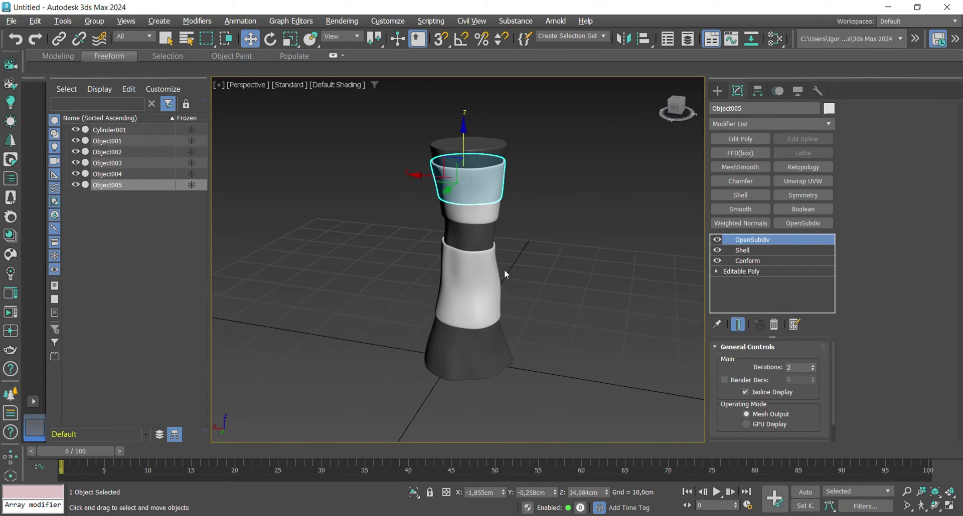
key(F4)
key(F4)
mouse_move(529, 299)
alt+middle_down()
mouse_move(505, 267)
mouse_move(528, 251)
mouse_move(539, 263)
alt+middle_up()
Open the Shell outer amount for editing on the topmost band and on the highest of the three lower bands.
click(747, 251)
scroll(578, 274, up, 3)
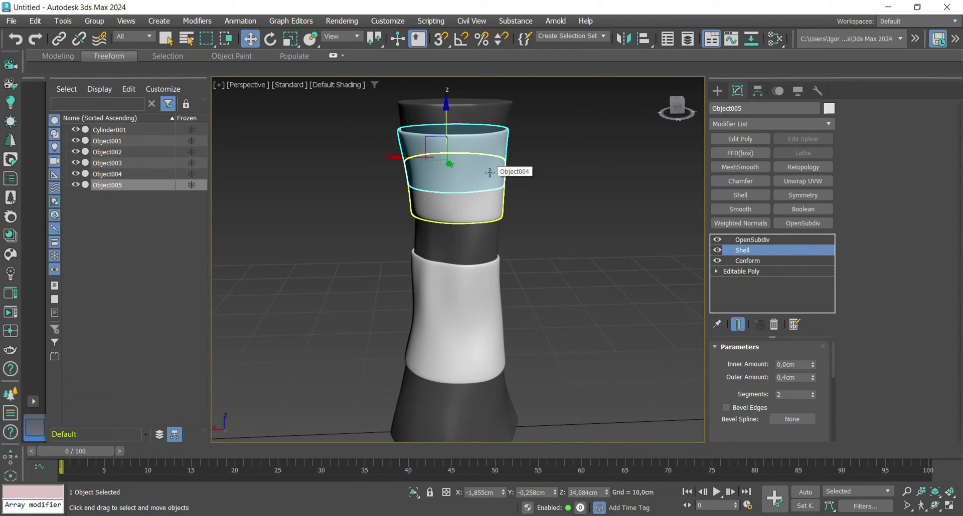
alt+middle_drag(595, 399, 596, 417)
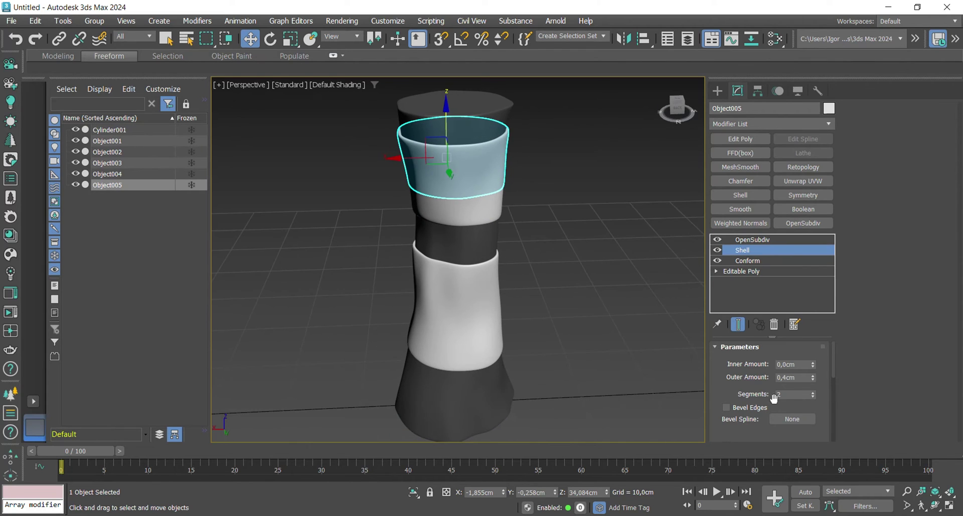
click(483, 228)
click(486, 214)
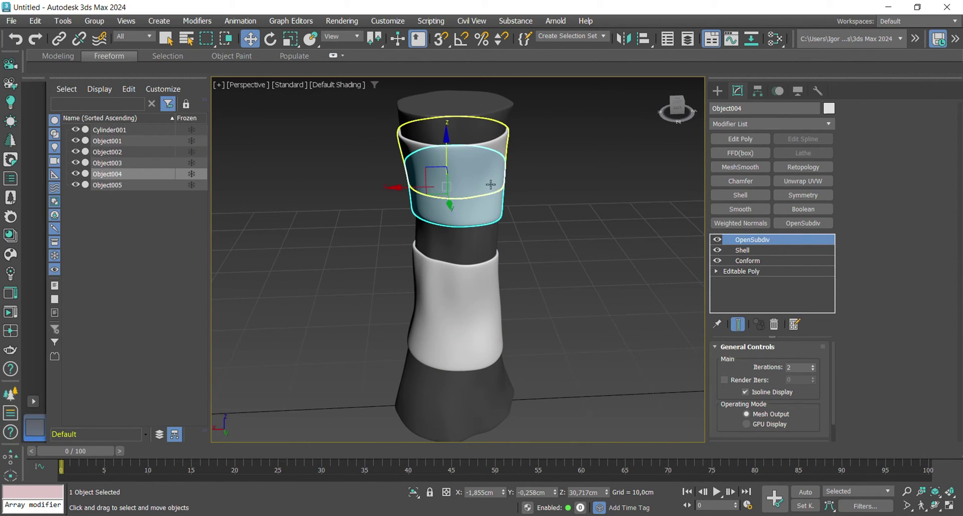
click(480, 171)
click(742, 250)
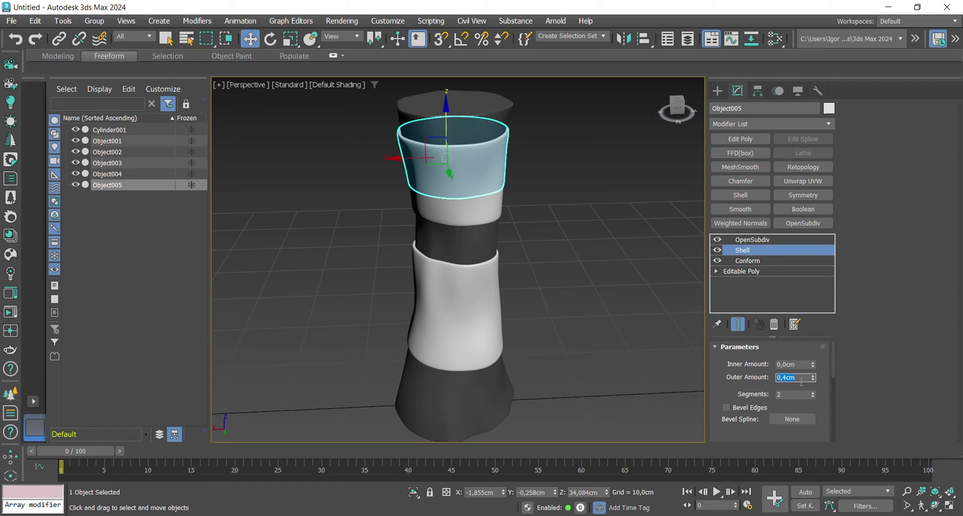
click(549, 232)
alt+middle_drag(549, 233, 551, 194)
click(484, 234)
click(742, 250)
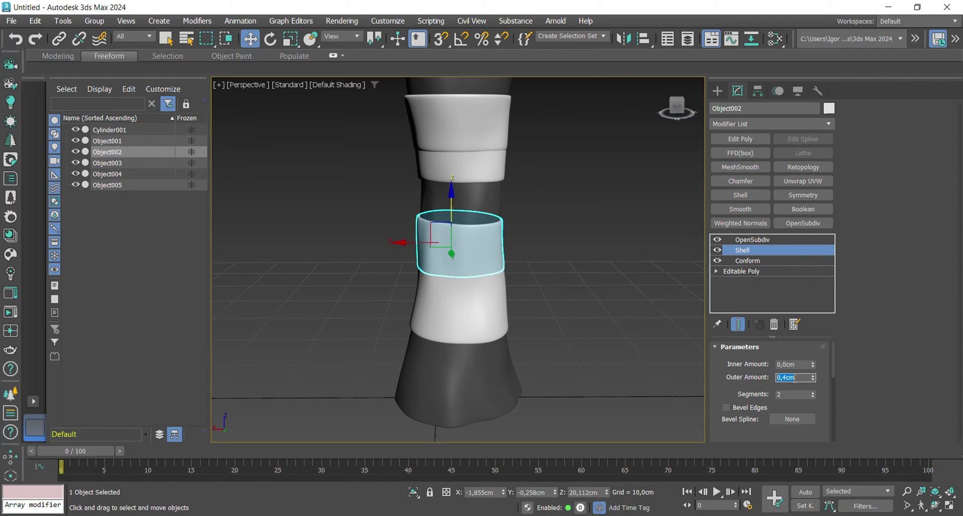
Set the Shell outer amount of the middle one of the three lower bands to 0,6 cm.
click(493, 289)
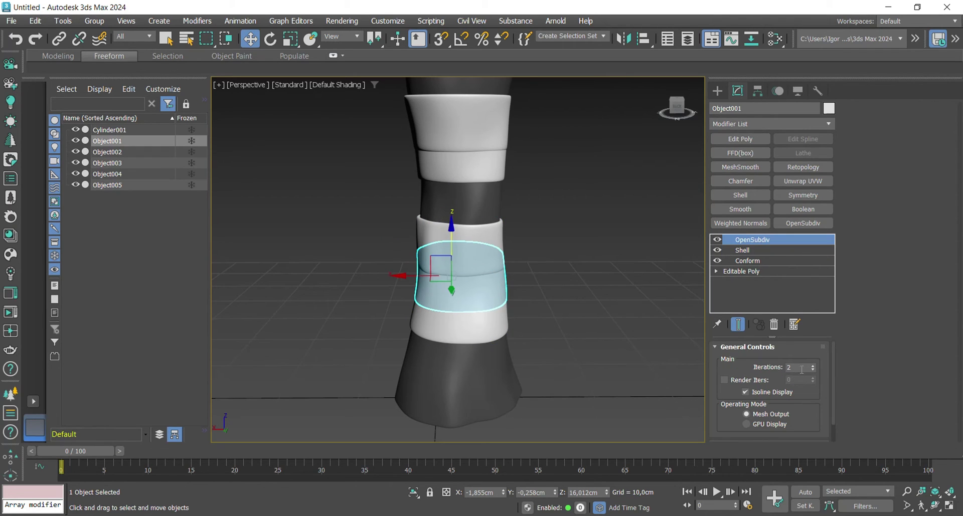
click(761, 251)
text(0,)
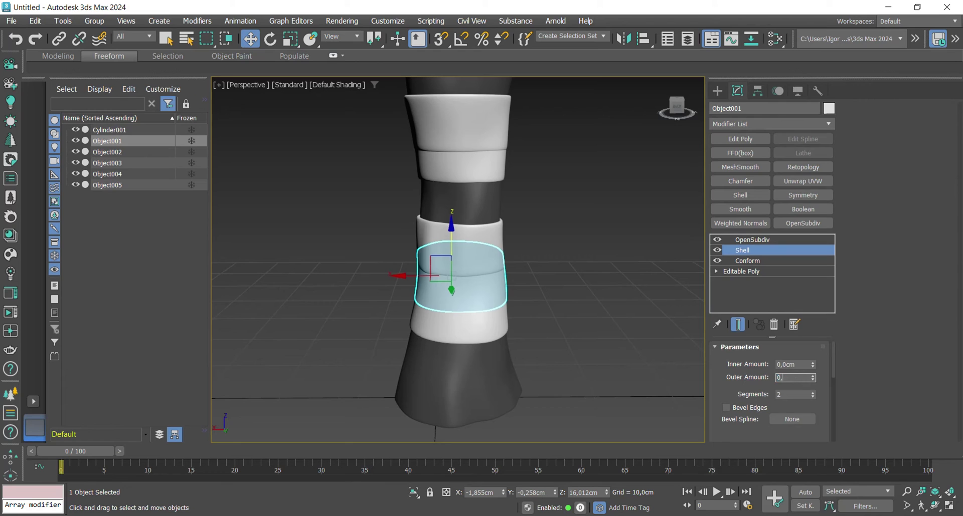
text(6)
key(Return)
Select the lower and upper bands one after another and examine their thickness on the column.
click(505, 327)
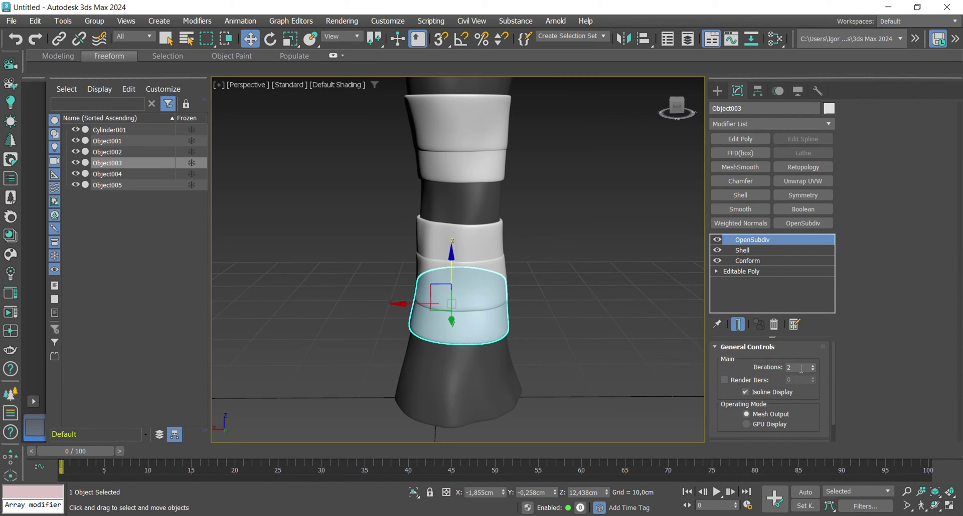
alt+middle_drag(708, 275, 540, 319)
click(491, 267)
click(489, 244)
click(479, 163)
click(479, 128)
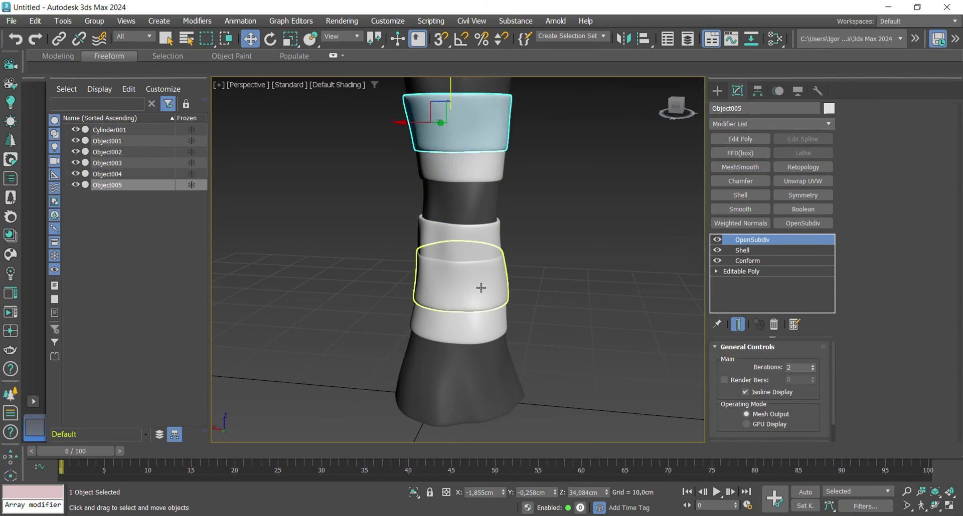
scroll(479, 288, down, 3)
Tilt the middle of the three lower bands about 29° around Y at its Editable Poly level and return to the top of its stack.
click(480, 291)
alt+middle_drag(483, 303, 504, 265)
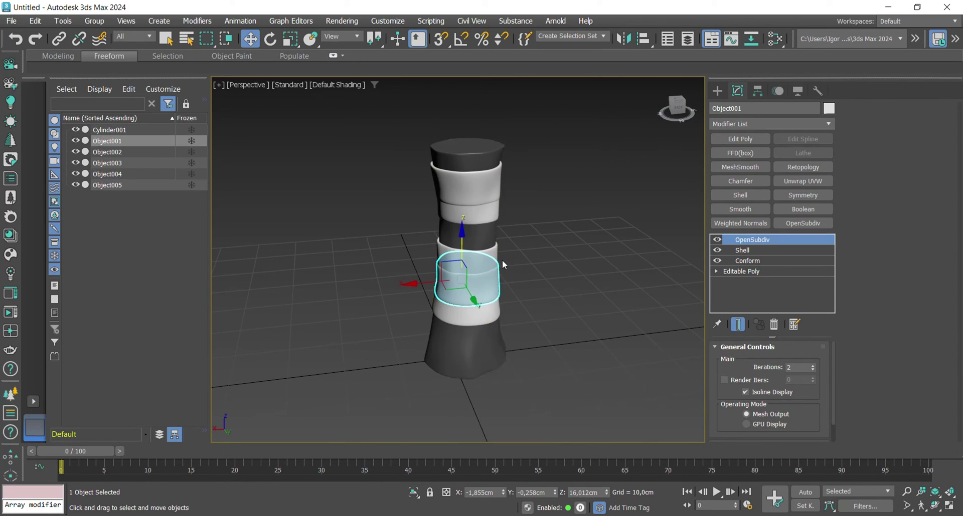
scroll(482, 332, up, 2)
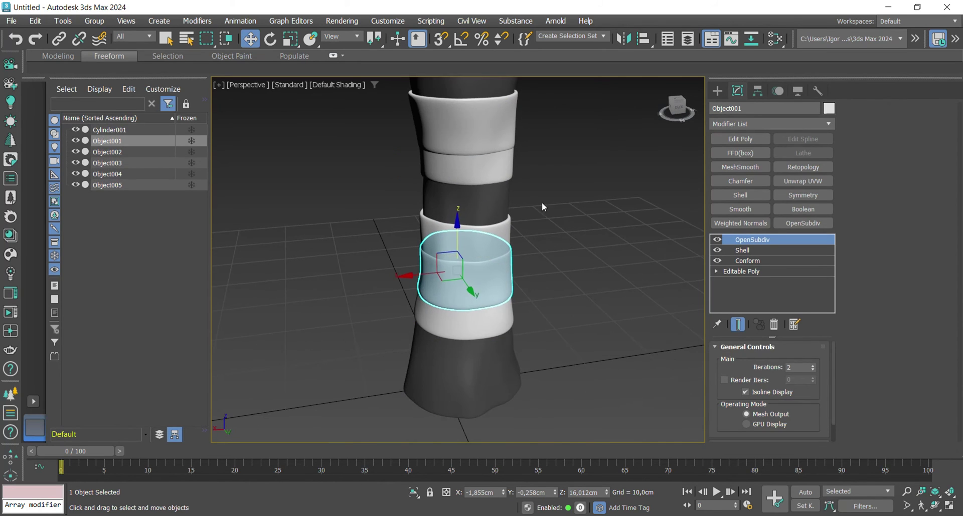
alt+middle_drag(541, 207, 501, 276)
scroll(508, 318, down, 2)
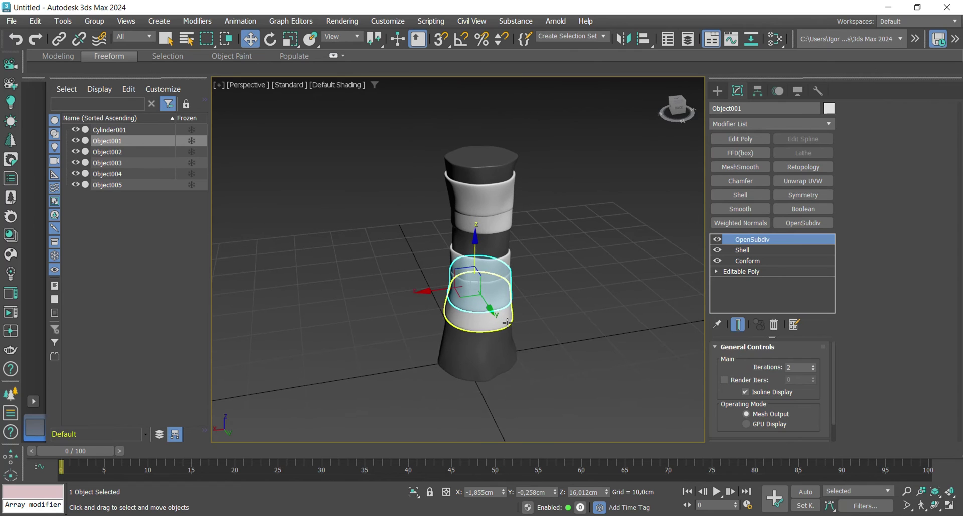
click(747, 272)
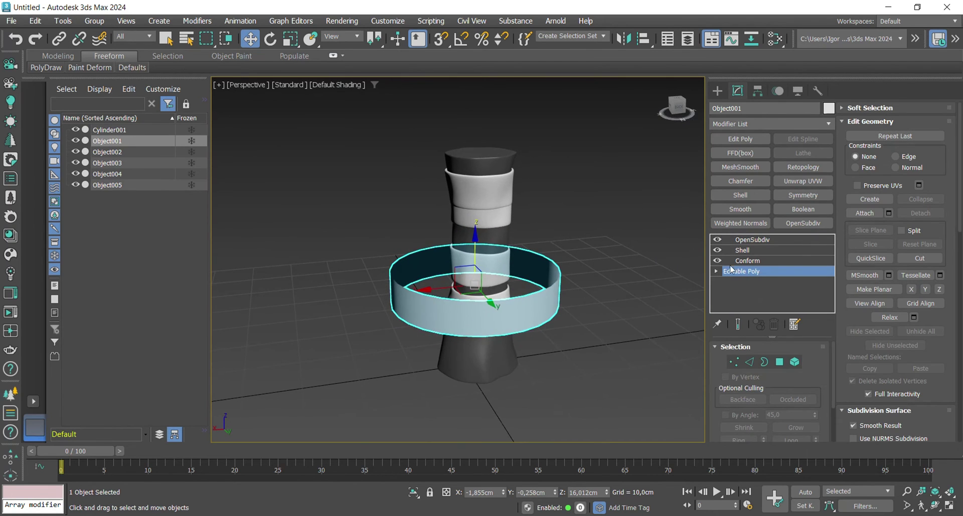
key(e)
drag(459, 258, 439, 276)
alt+middle_drag(536, 332, 591, 325)
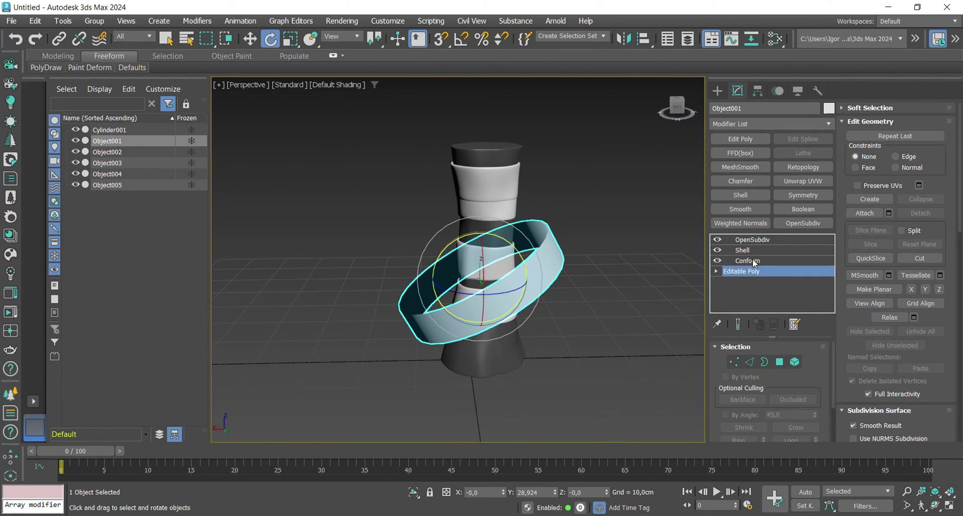
click(748, 239)
click(592, 317)
scroll(522, 321, up, 5)
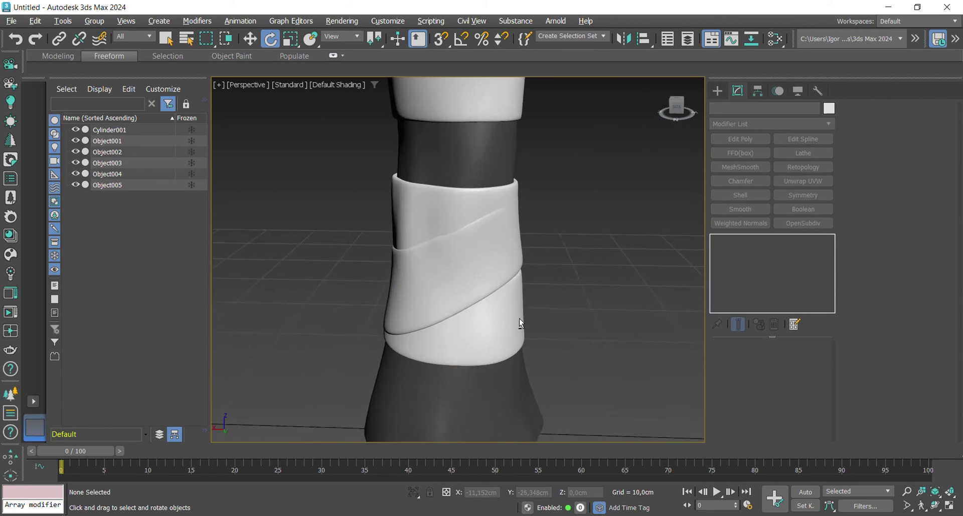
Turn on edged faces and set the tilted band's Shell outer amount to 0,7 cm.
alt+middle_drag(519, 319, 496, 307)
click(490, 263)
key(w)
scroll(543, 324, down, 4)
scroll(494, 292, up, 6)
alt+middle_drag(509, 276, 530, 271)
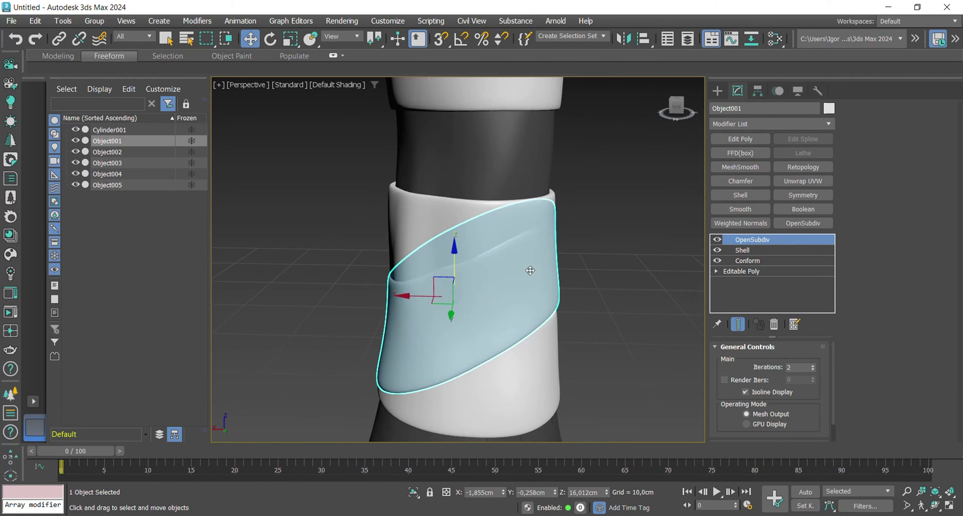
key(F4)
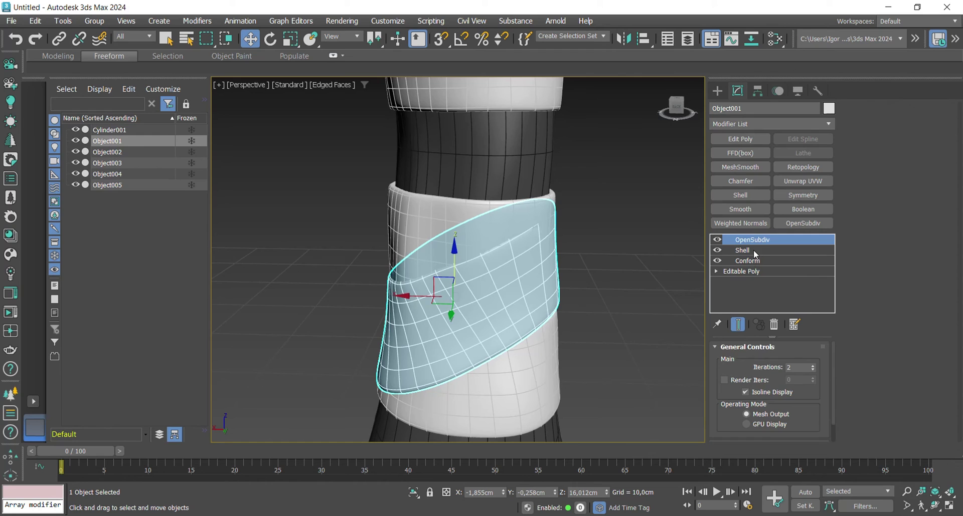
click(756, 252)
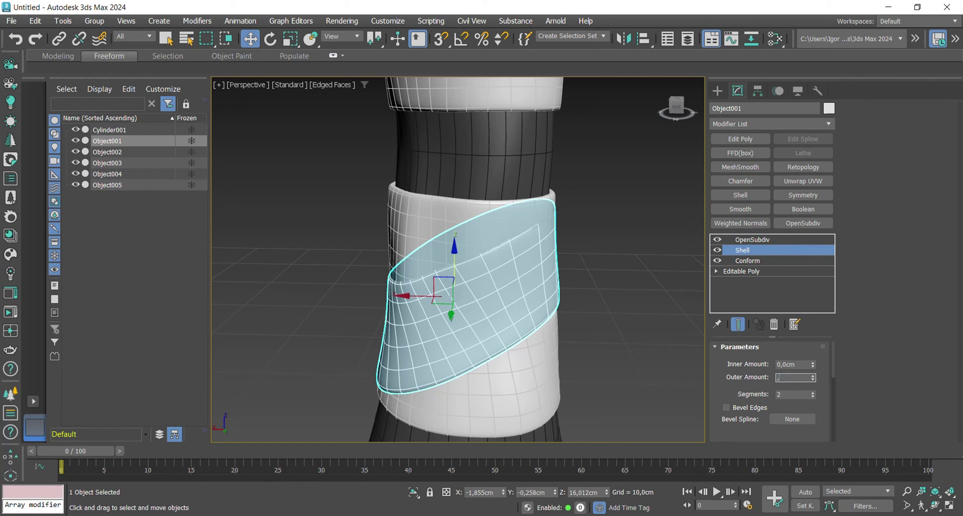
text(0,7)
key(Return)
click(646, 234)
key(F4)
key(F4)
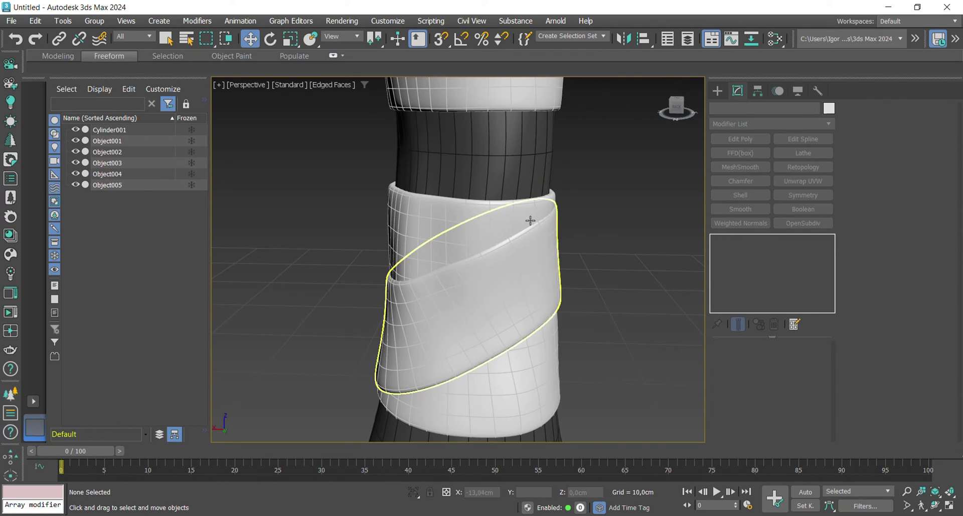
Open the Shell outer amount for editing on the band just above the tilted one.
click(481, 209)
scroll(506, 236, down, 3)
alt+middle_drag(517, 251, 587, 321)
click(759, 251)
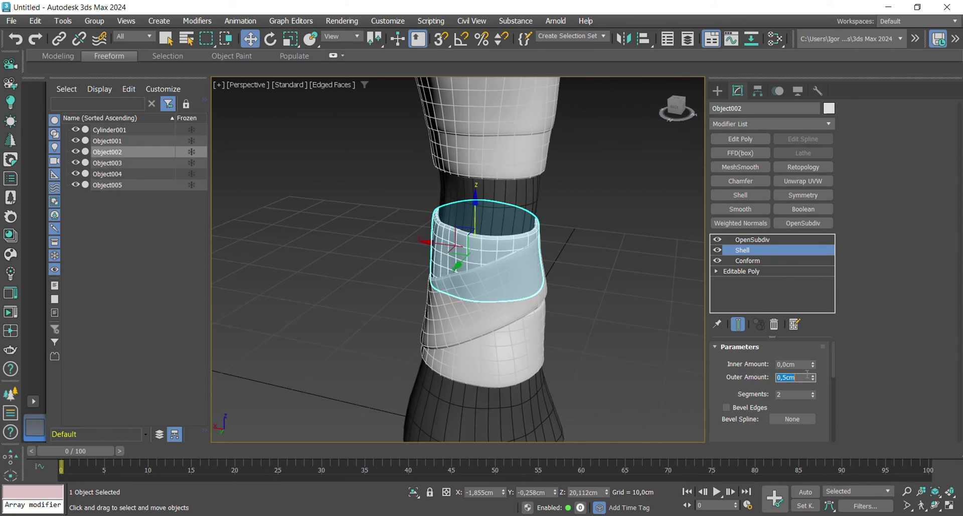
click(646, 331)
Raise the lowest band behind the tilted one to a Z of about 17 cm, view its Shell settings and turn off edged faces.
click(528, 339)
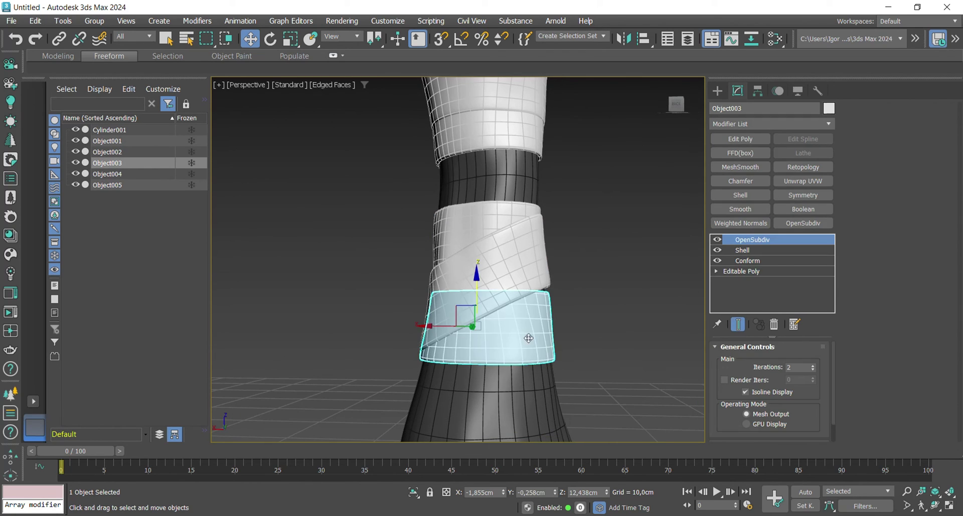
drag(477, 289, 476, 234)
click(753, 250)
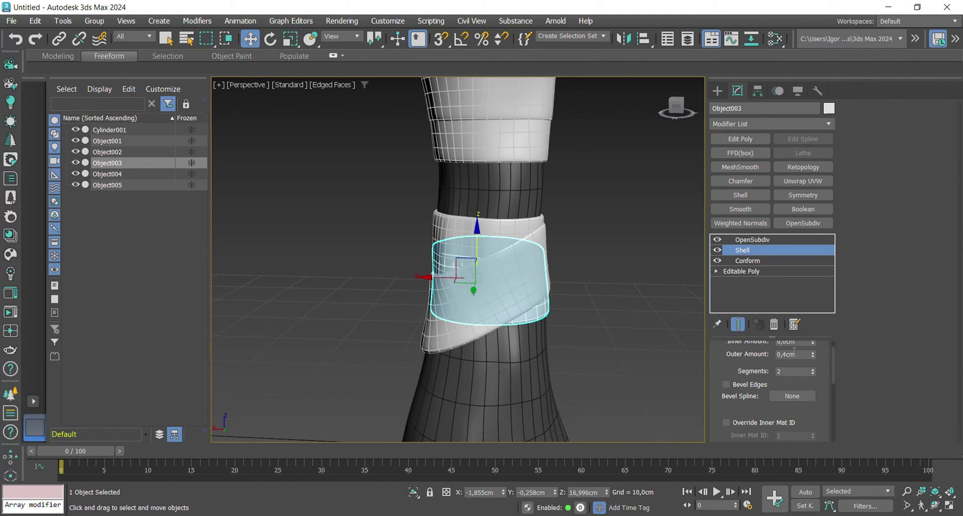
click(569, 261)
key(F4)
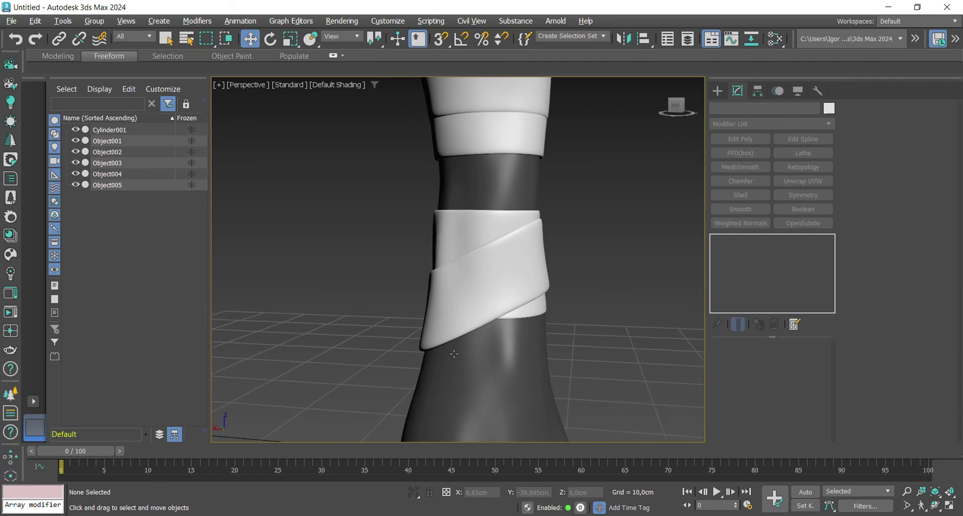
Move the band above the tilted one down the column so it emerges below the tilted band.
click(520, 260)
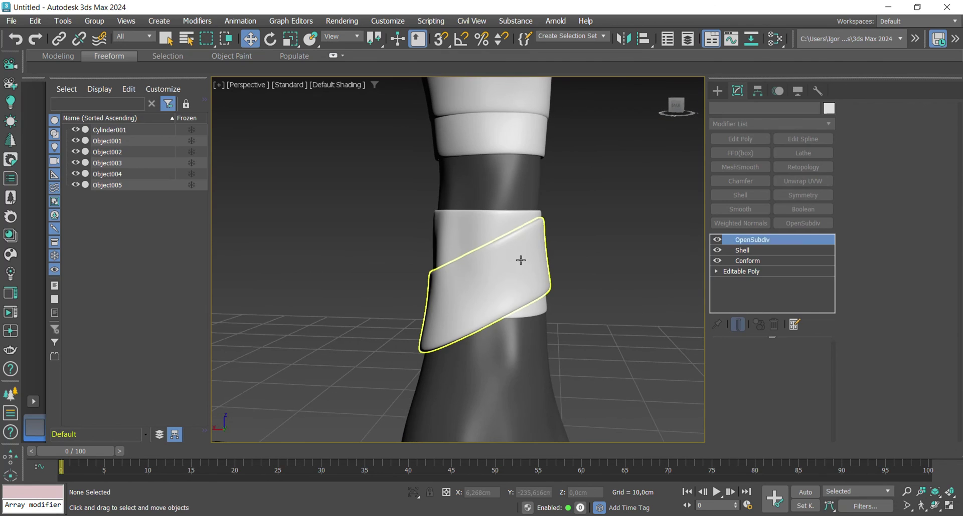
click(507, 223)
drag(479, 215, 478, 296)
click(639, 328)
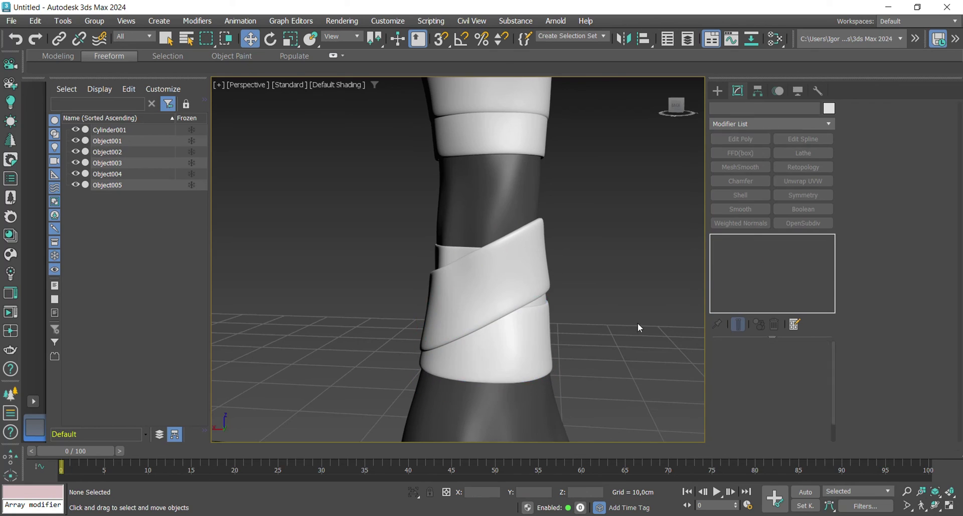
Move the lower of the two upper bands down the column to just above the tilted band.
alt+middle_drag(635, 328, 582, 330)
scroll(520, 333, down, 4)
alt+middle_drag(490, 344, 509, 346)
click(466, 179)
drag(458, 149, 508, 262)
Rotate the lowered band at its Editable Poly level so it slopes opposite to the tilted band below.
click(741, 273)
key(e)
click(752, 240)
alt+middle_drag(512, 315, 504, 342)
click(513, 346)
Shift the oppositely tilted band slightly down so it overlaps the bands below it.
key(w)
click(474, 269)
drag(455, 231, 457, 246)
click(523, 323)
alt+middle_drag(474, 380, 537, 370)
scroll(465, 311, down, 3)
scroll(459, 336, up, 2)
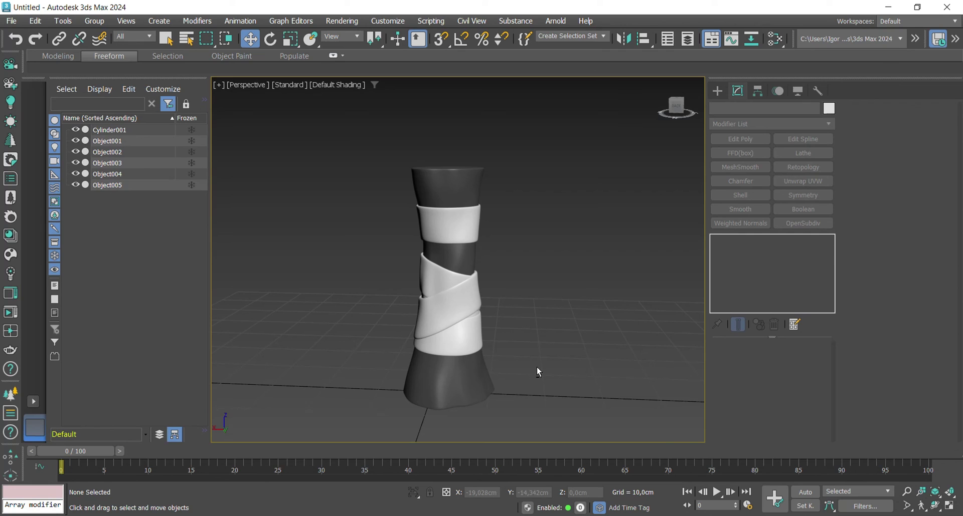